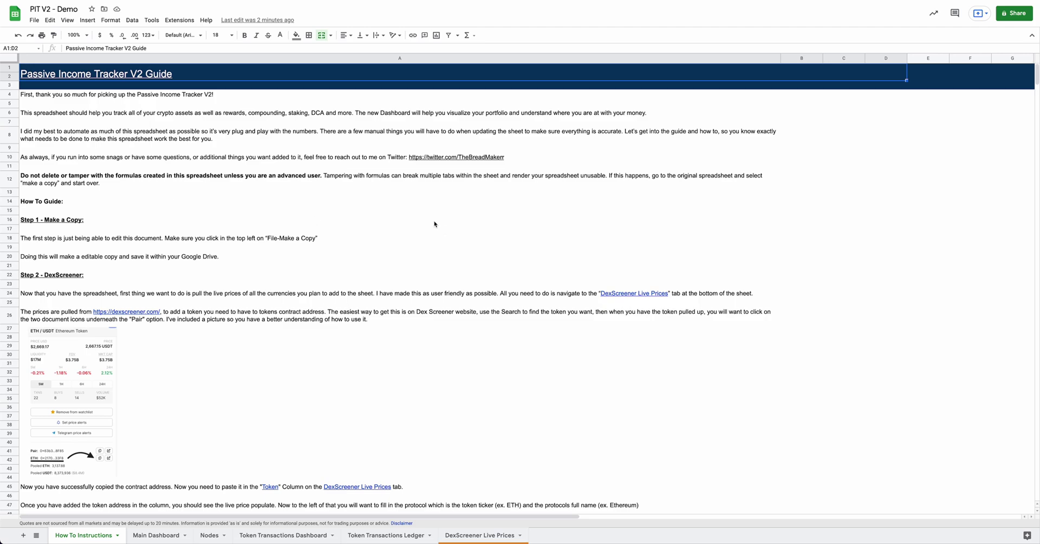
- Scroll down and back up through the current sheet's rows
{"action": "scroll", "coordinate": [425, 236], "scroll_direction": "down", "scroll_amount": 3}
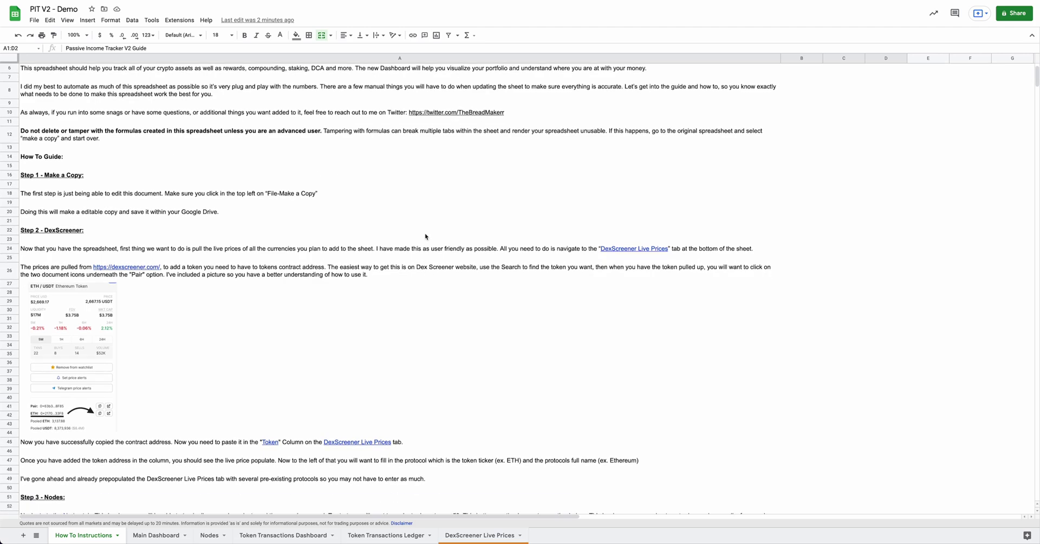
{"action": "scroll", "coordinate": [425, 236], "scroll_direction": "down", "scroll_amount": 5}
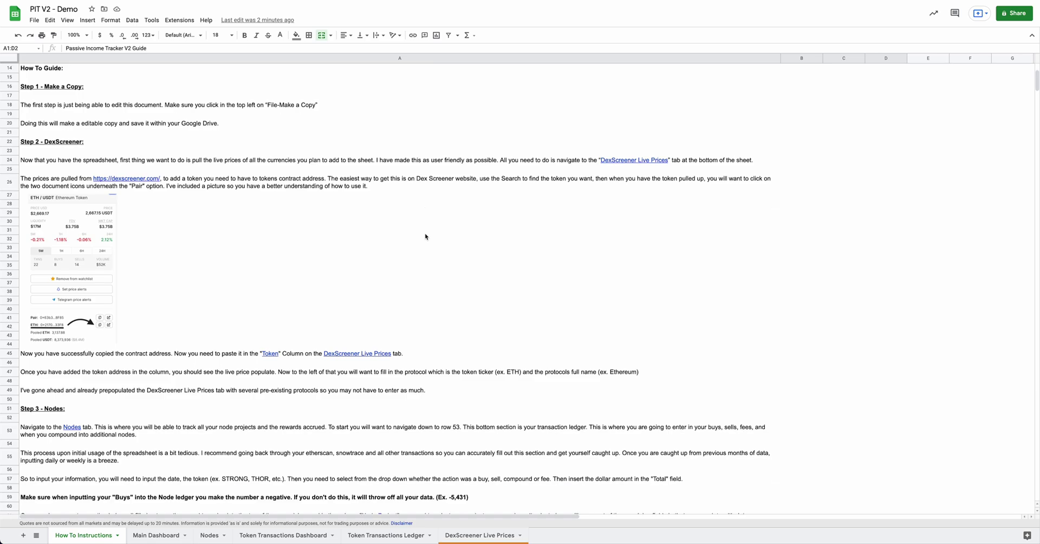
{"action": "scroll", "coordinate": [425, 236], "scroll_direction": "down", "scroll_amount": 5}
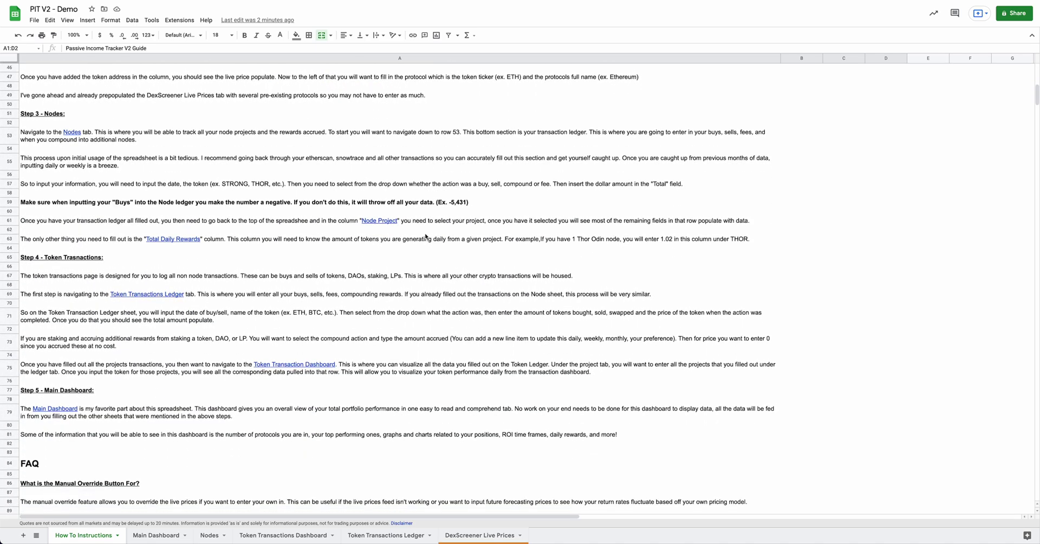
{"action": "scroll", "coordinate": [425, 236], "scroll_direction": "down", "scroll_amount": 2}
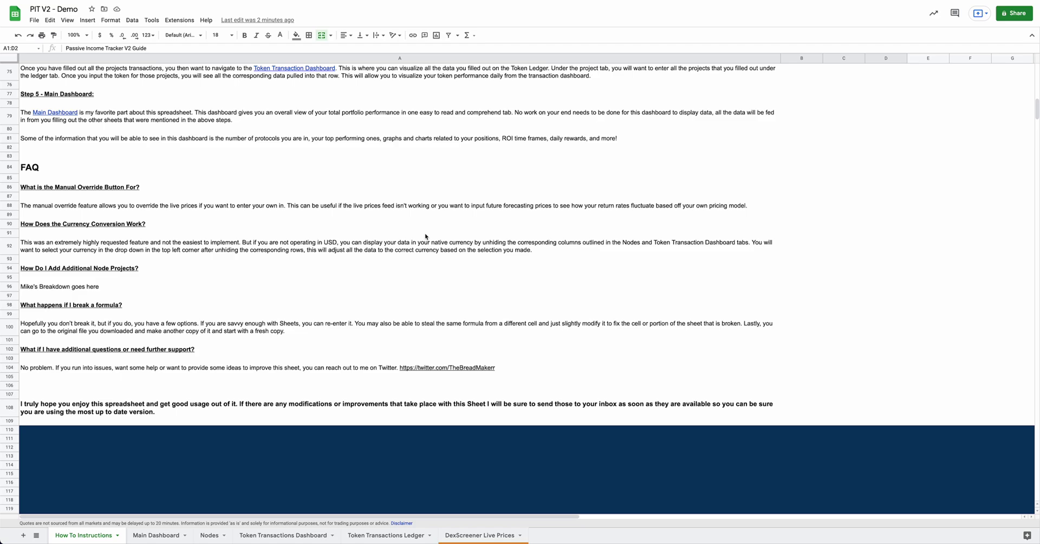
{"action": "scroll", "coordinate": [425, 236], "scroll_direction": "up", "scroll_amount": 5}
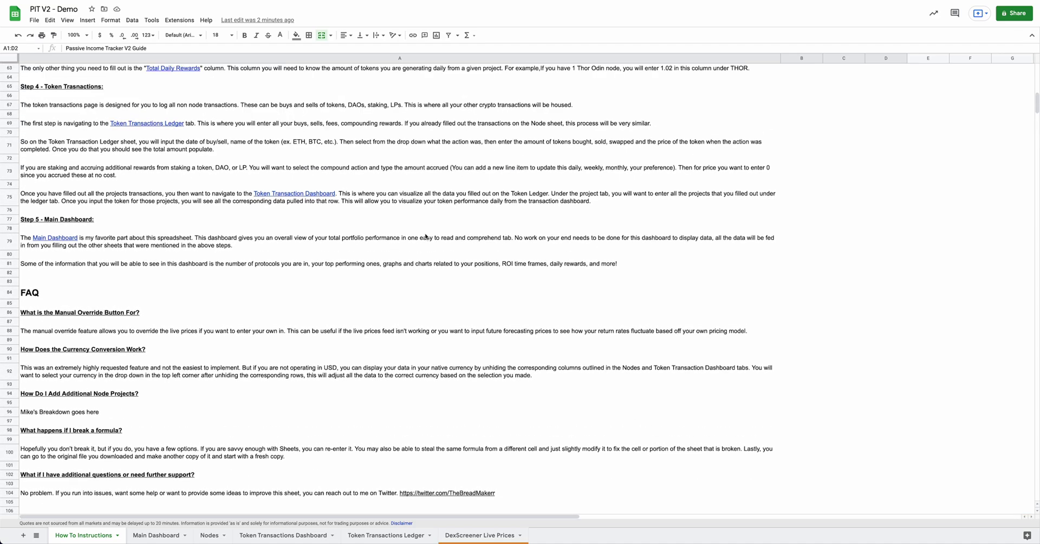
{"action": "scroll", "coordinate": [425, 236], "scroll_direction": "up", "scroll_amount": 7}
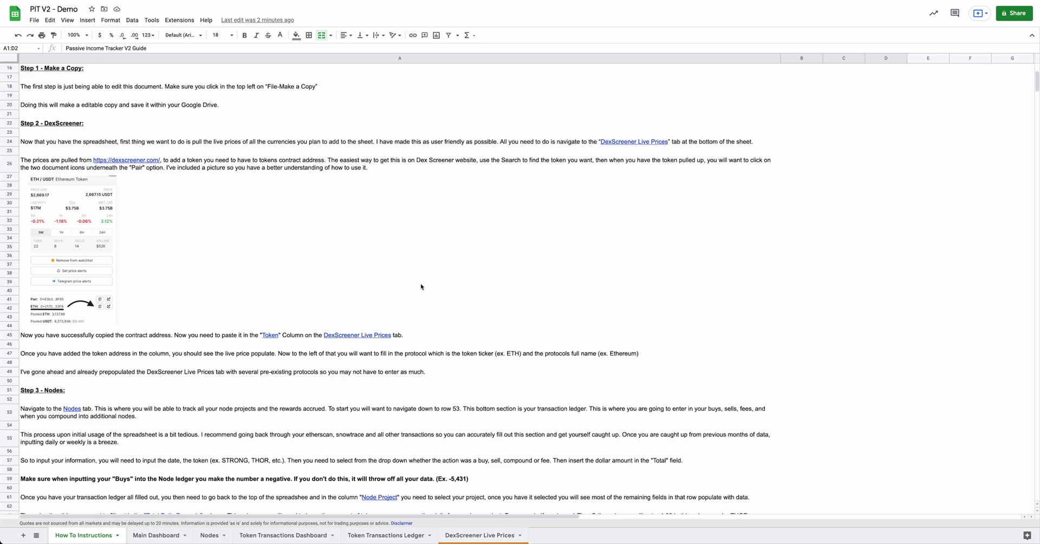
{"action": "scroll", "coordinate": [421, 287], "scroll_direction": "up", "scroll_amount": 3}
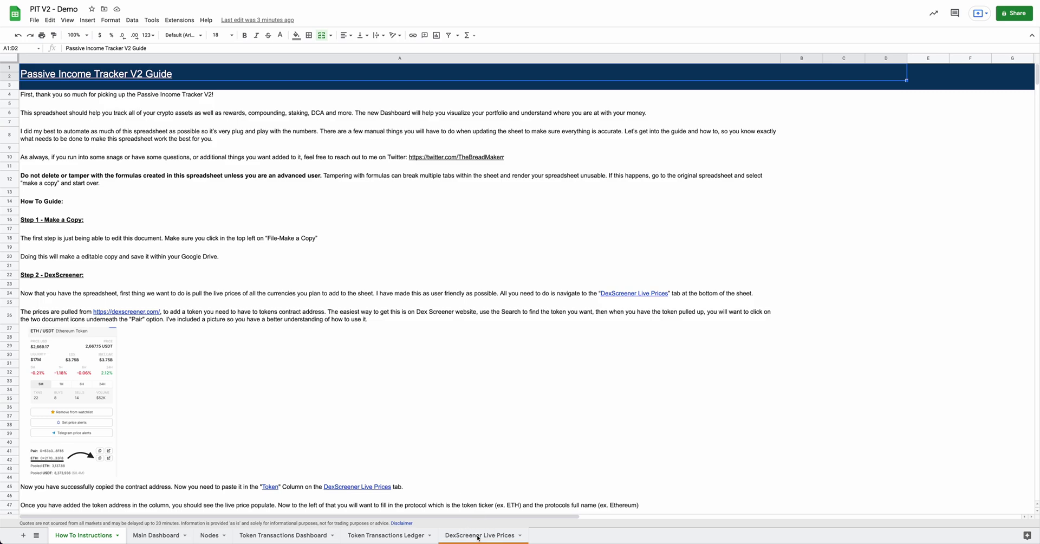
- Bring up the DexScreener Live Prices sheet and scroll through its protocol prices and token addresses
{"action": "left_click", "coordinate": [492, 536]}
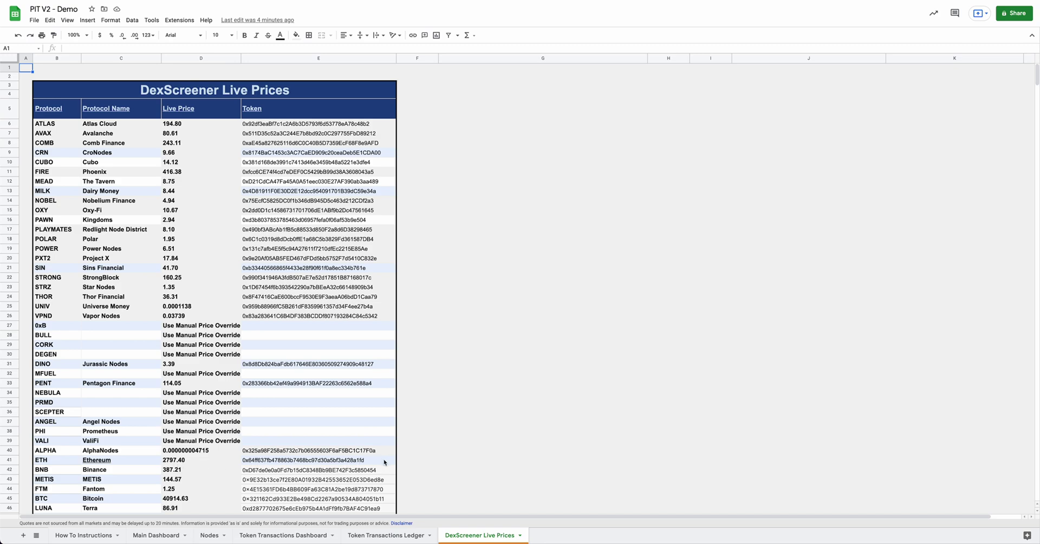
{"action": "scroll", "coordinate": [331, 425], "scroll_direction": "down", "scroll_amount": 7}
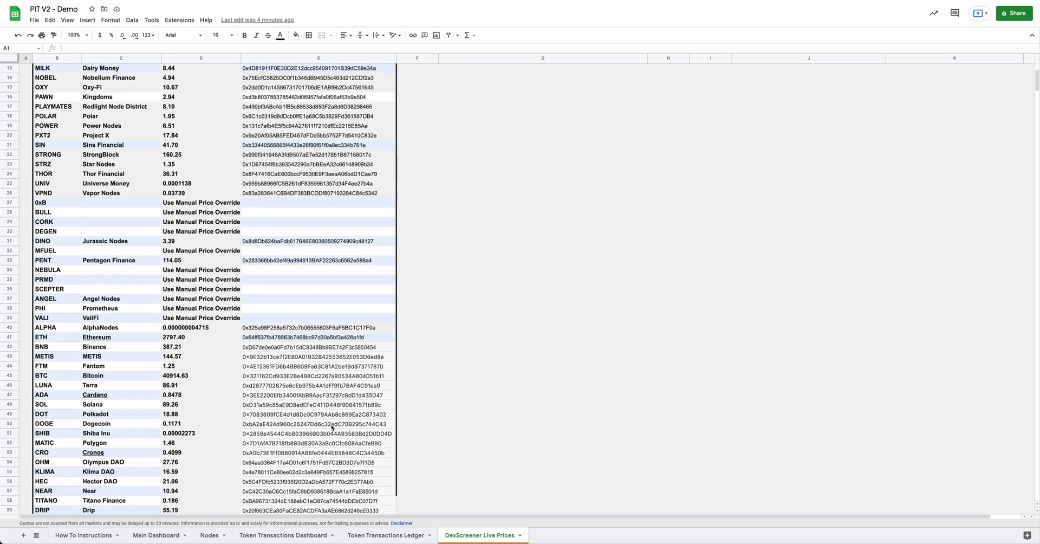
{"action": "scroll", "coordinate": [331, 427], "scroll_direction": "up", "scroll_amount": 1}
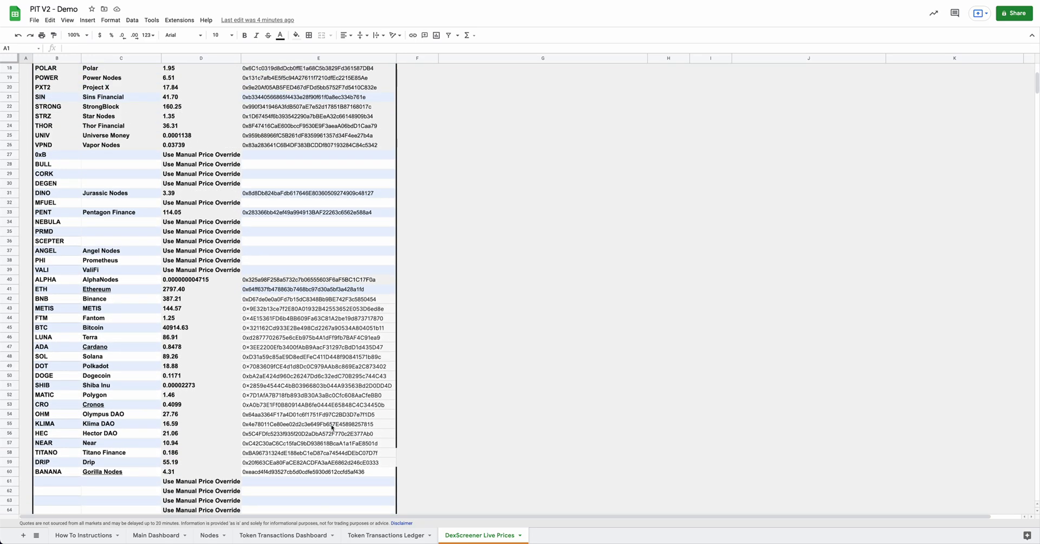
{"action": "scroll", "coordinate": [331, 427], "scroll_direction": "up", "scroll_amount": 1}
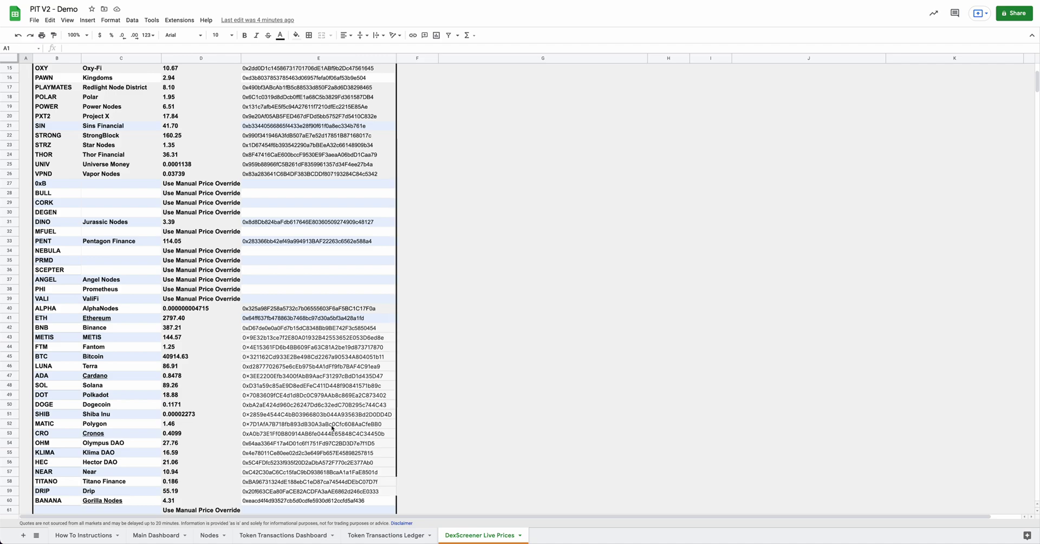
{"action": "scroll", "coordinate": [331, 427], "scroll_direction": "up", "scroll_amount": 1}
{"action": "scroll", "coordinate": [332, 426], "scroll_direction": "up", "scroll_amount": 2}
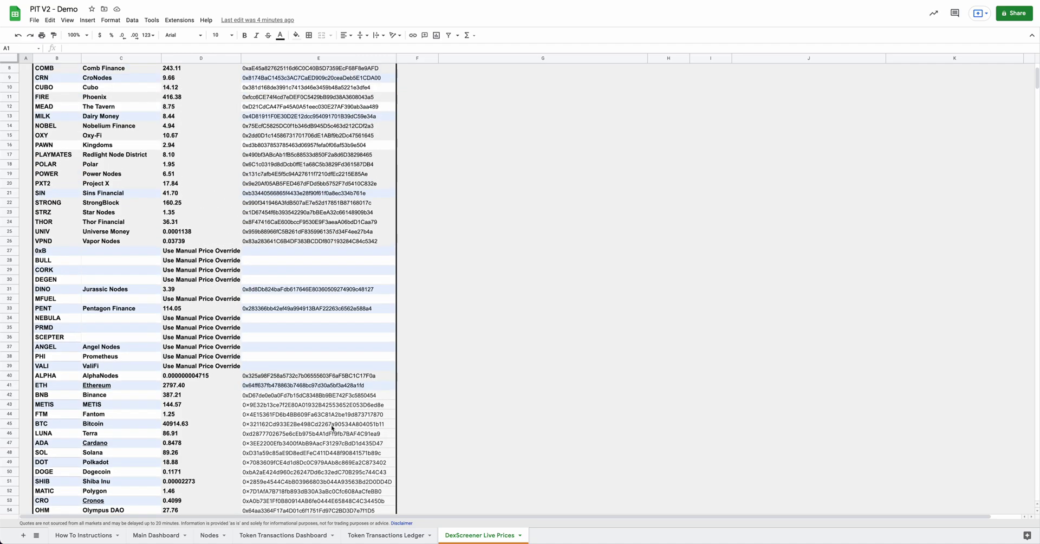
{"action": "scroll", "coordinate": [331, 427], "scroll_direction": "up", "scroll_amount": 1}
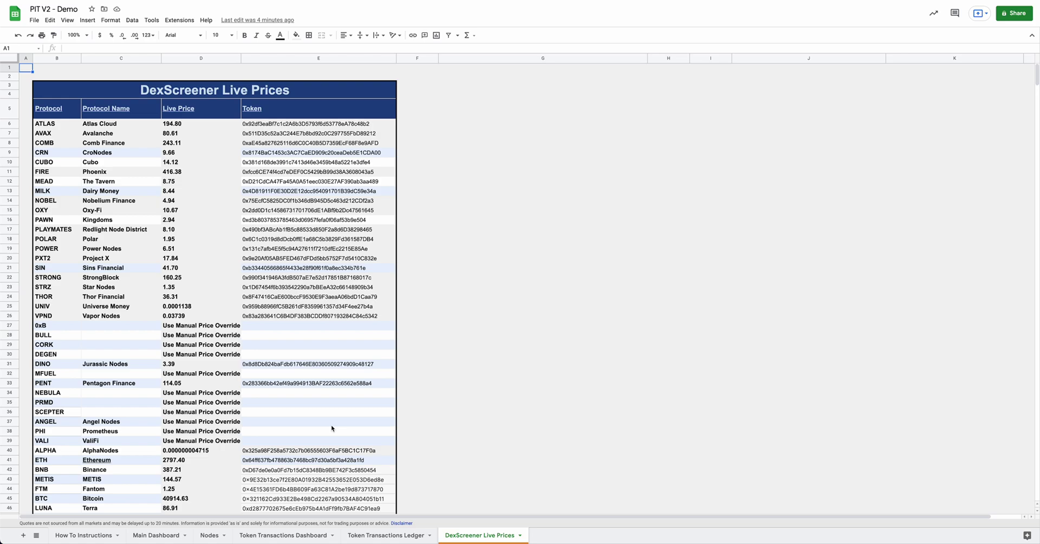
{"action": "scroll", "coordinate": [332, 428], "scroll_direction": "down", "scroll_amount": 8}
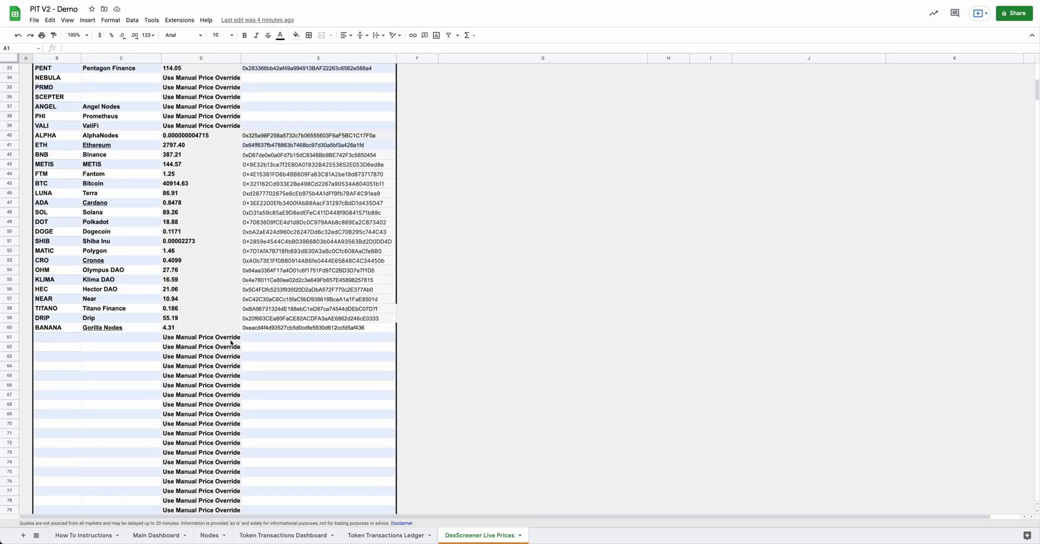
{"action": "scroll", "coordinate": [272, 409], "scroll_direction": "up", "scroll_amount": 8}
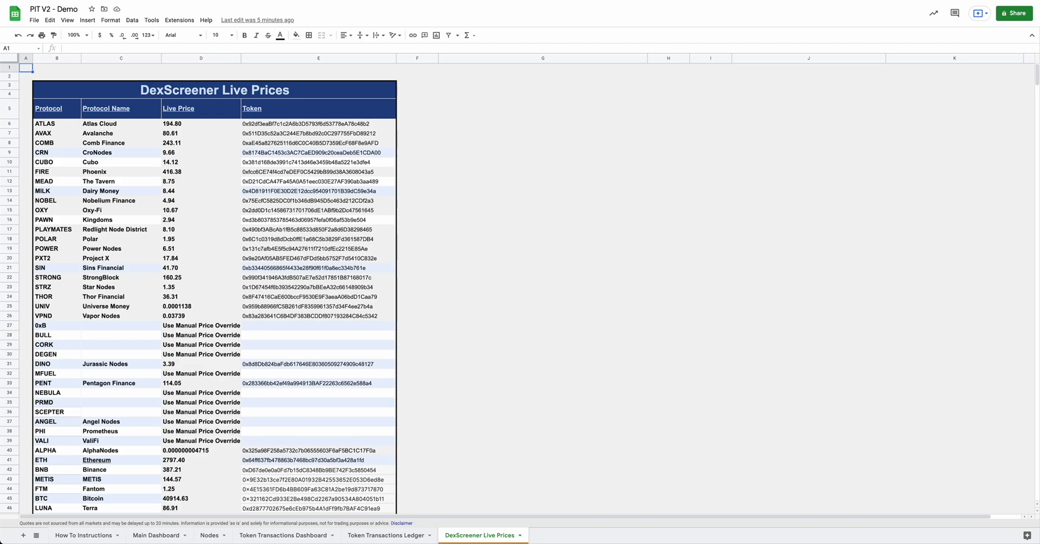
- Go to the Nodes sheet and scroll to the STRONG, THOR and COMB transactions log near row 53
{"action": "left_click", "coordinate": [208, 535]}
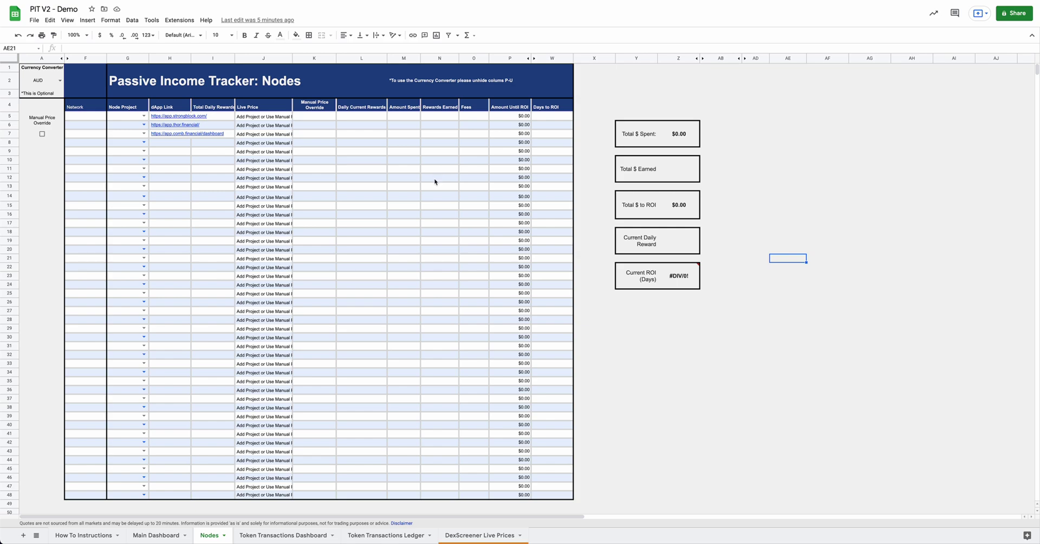
{"action": "scroll", "coordinate": [438, 174], "scroll_direction": "down", "scroll_amount": 8}
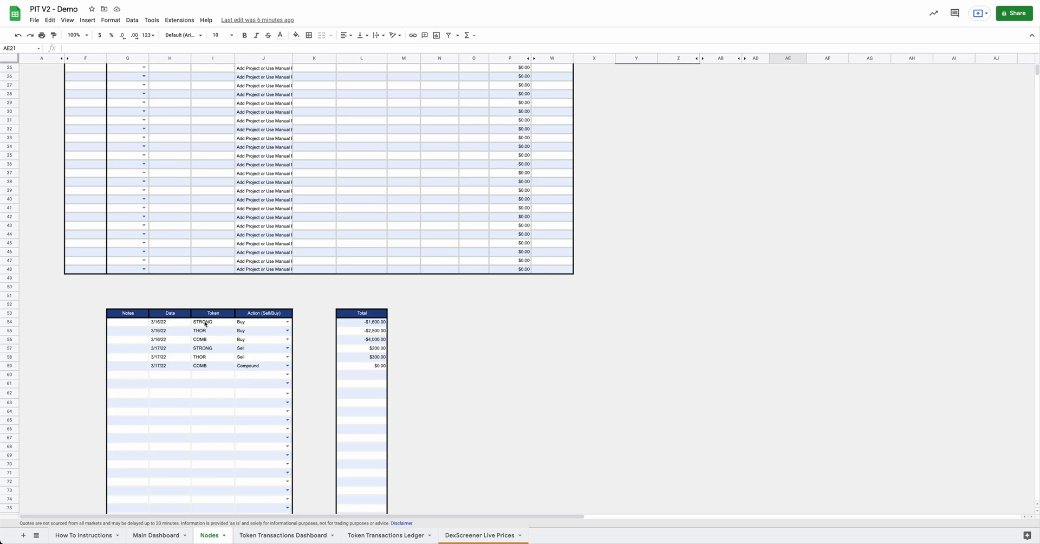
{"action": "scroll", "coordinate": [215, 448], "scroll_direction": "down", "scroll_amount": 10}
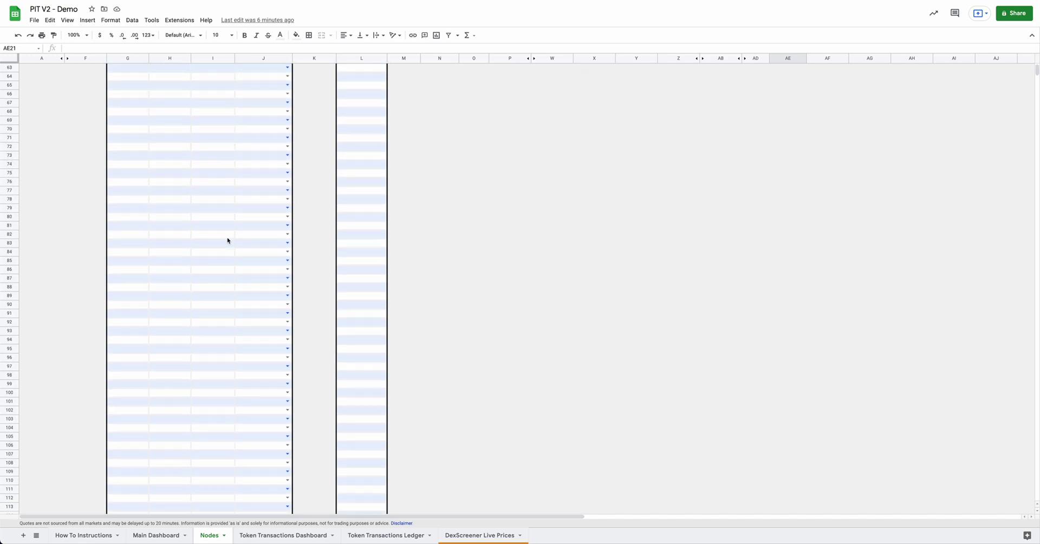
{"action": "scroll", "coordinate": [228, 240], "scroll_direction": "up", "scroll_amount": 5}
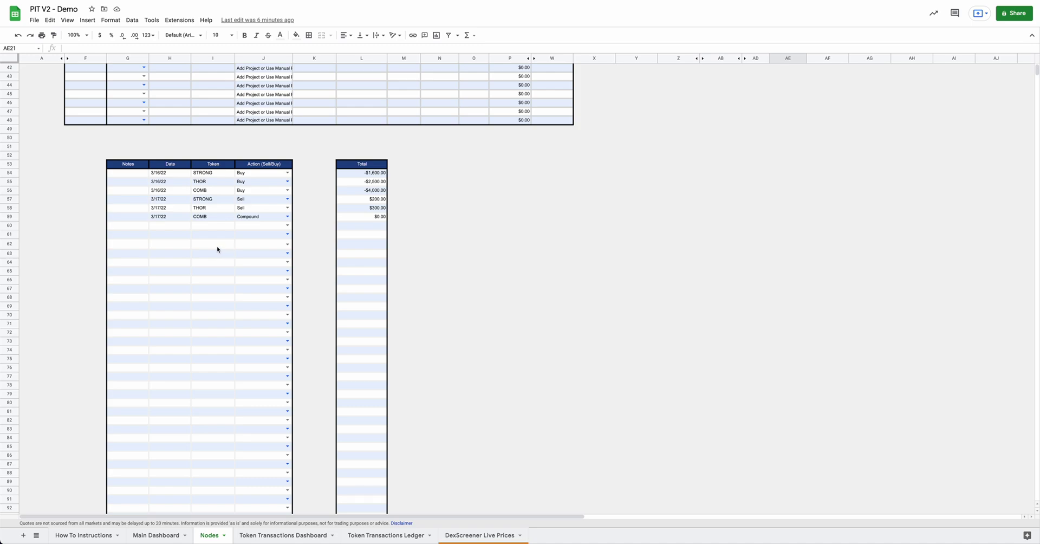
{"action": "scroll", "coordinate": [218, 249], "scroll_direction": "up", "scroll_amount": 1}
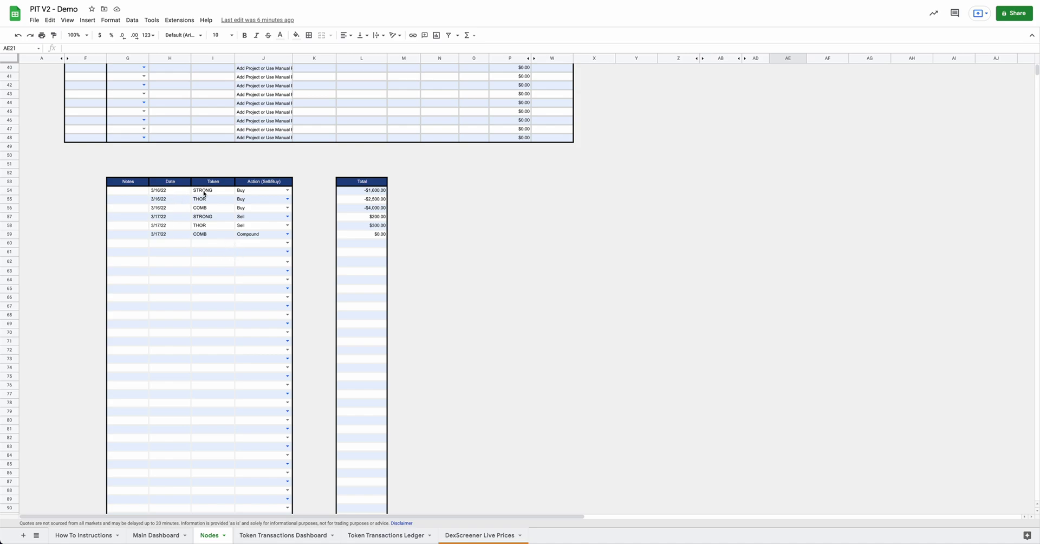
- Leave the first ledger entry as Buy and start a new 3/17/22 THOR row
{"action": "double_click", "coordinate": [286, 190]}
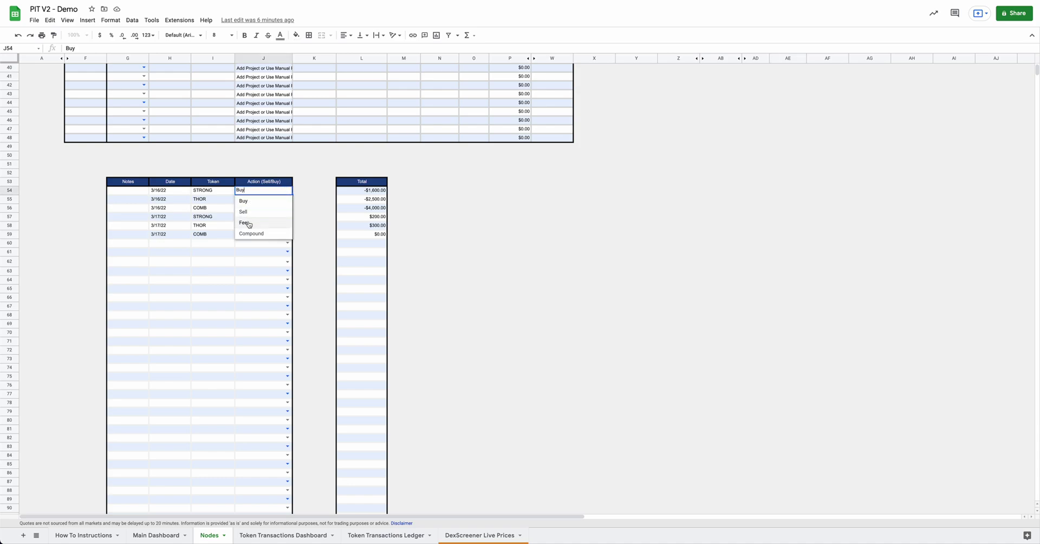
{"action": "left_click", "coordinate": [228, 280]}
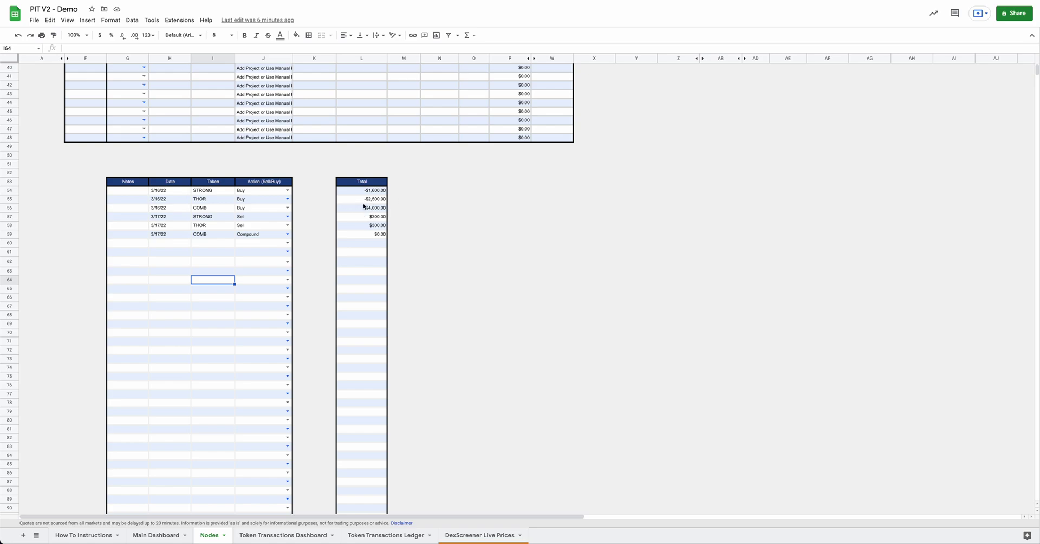
{"action": "left_click", "coordinate": [169, 243]}
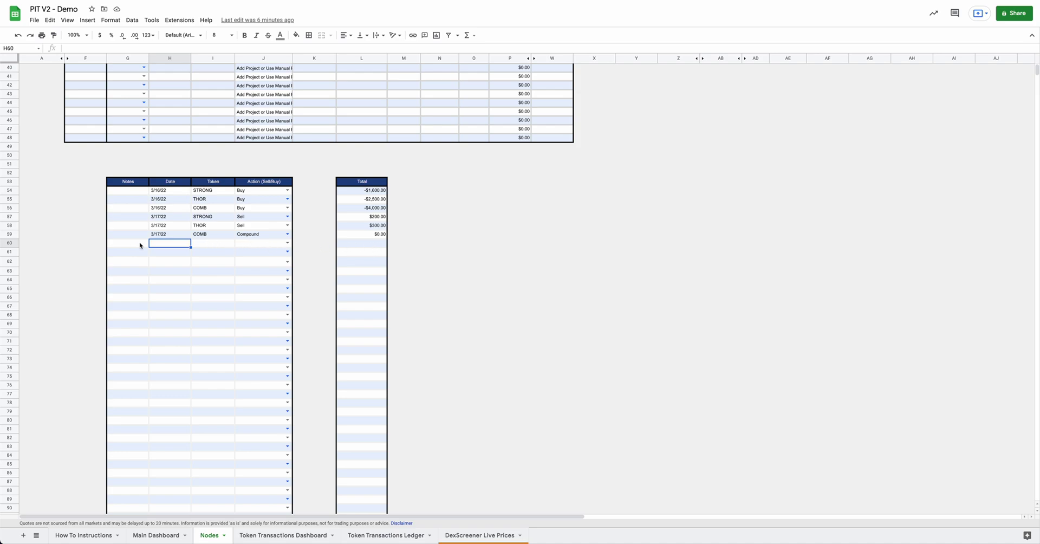
{"action": "type", "text": "3/17/22"}
{"action": "key", "text": "Tab"}
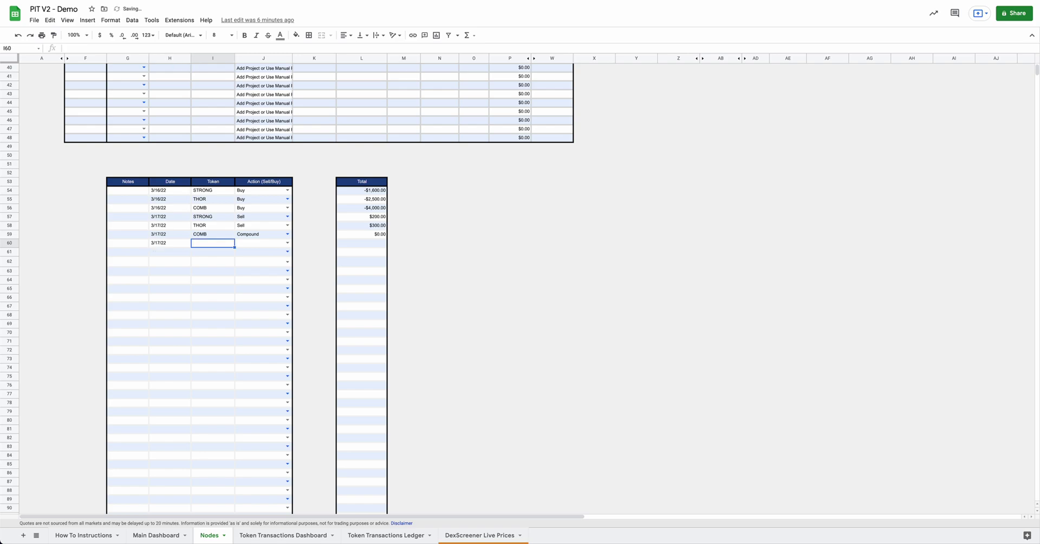
{"action": "type", "text": "THOR"}
{"action": "key", "text": "Tab"}
- Make the new THOR entry a Fee with a $1.46 total
{"action": "left_click", "coordinate": [288, 242]}
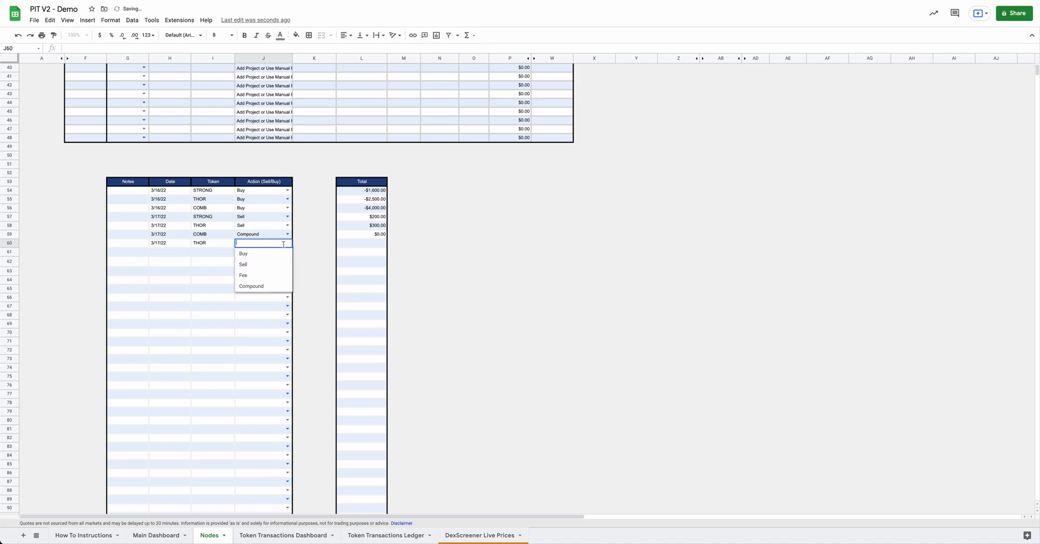
{"action": "left_click", "coordinate": [250, 276]}
{"action": "left_click", "coordinate": [355, 244]}
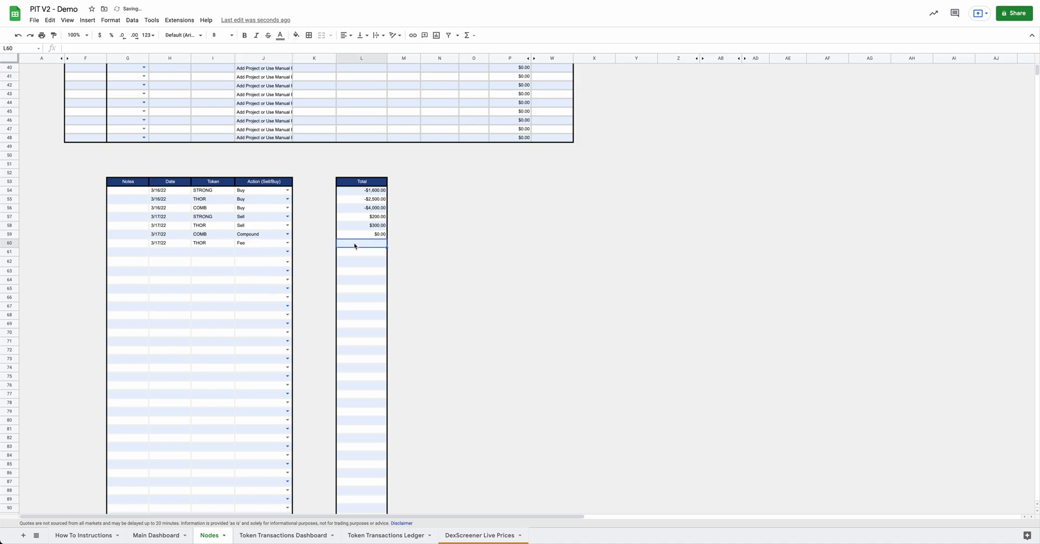
{"action": "type", "text": "1.46"}
{"action": "key", "text": "Return"}
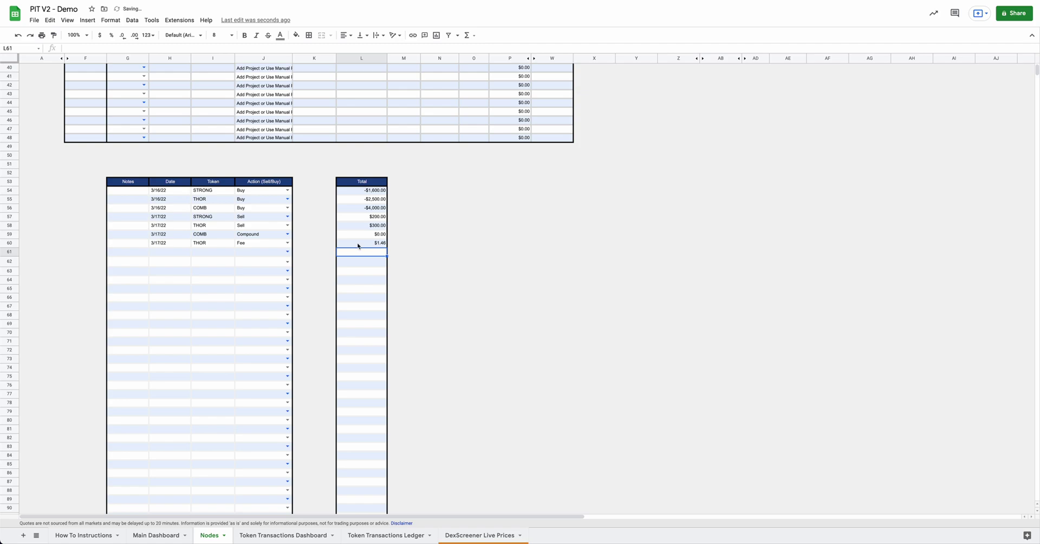
{"action": "scroll", "coordinate": [371, 227], "scroll_direction": "up", "scroll_amount": 5}
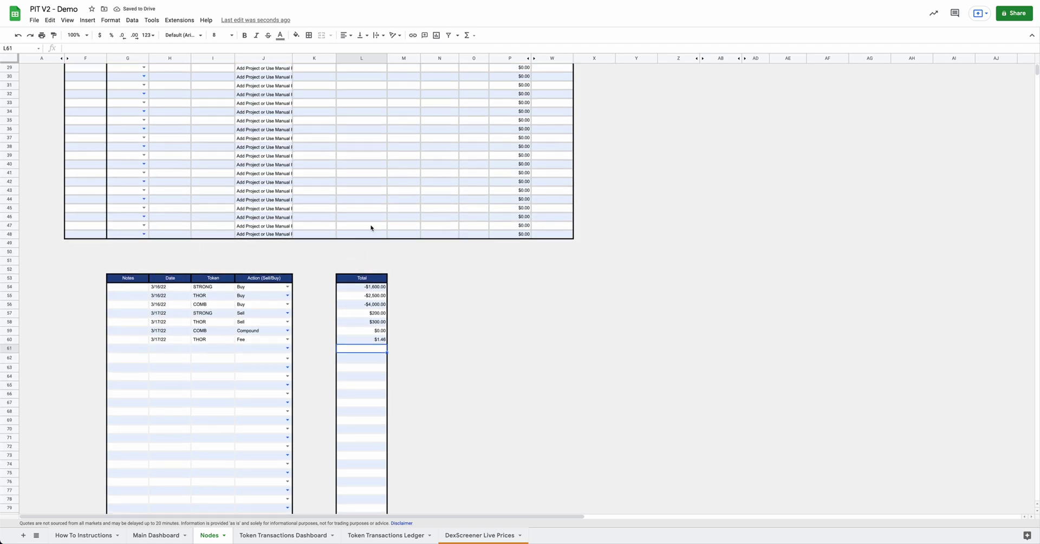
{"action": "scroll", "coordinate": [371, 228], "scroll_direction": "up", "scroll_amount": 6}
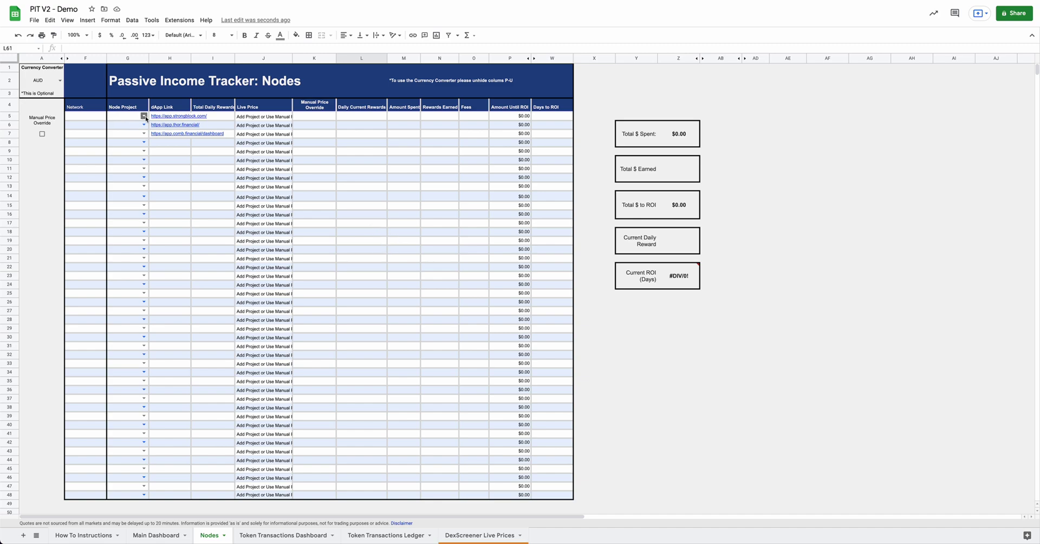
- Choose STRONG, THOR and COMB as Node Projects in G5, G6 and G7, making total spent $8,100.00
{"action": "left_click", "coordinate": [144, 116]}
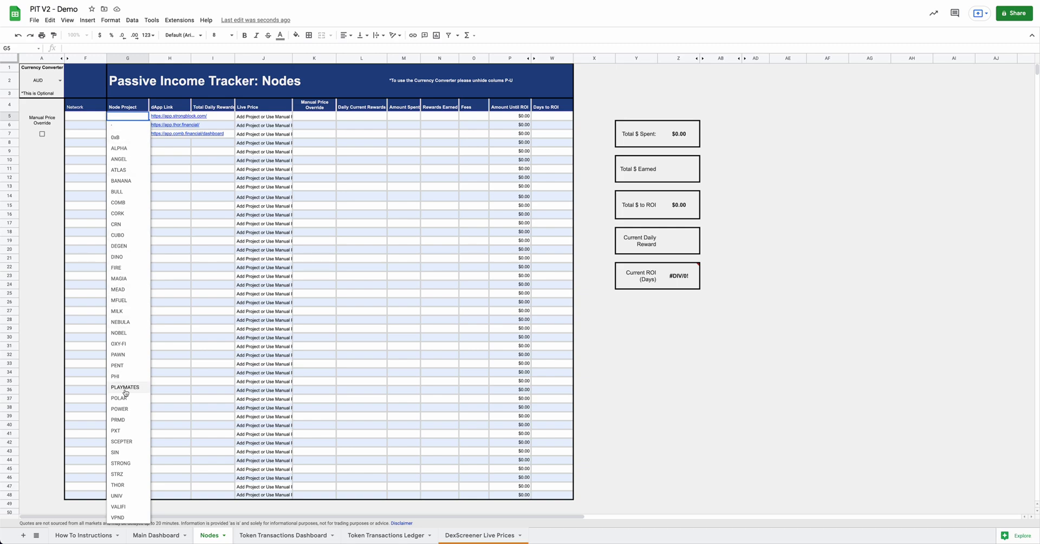
{"action": "left_click", "coordinate": [124, 463]}
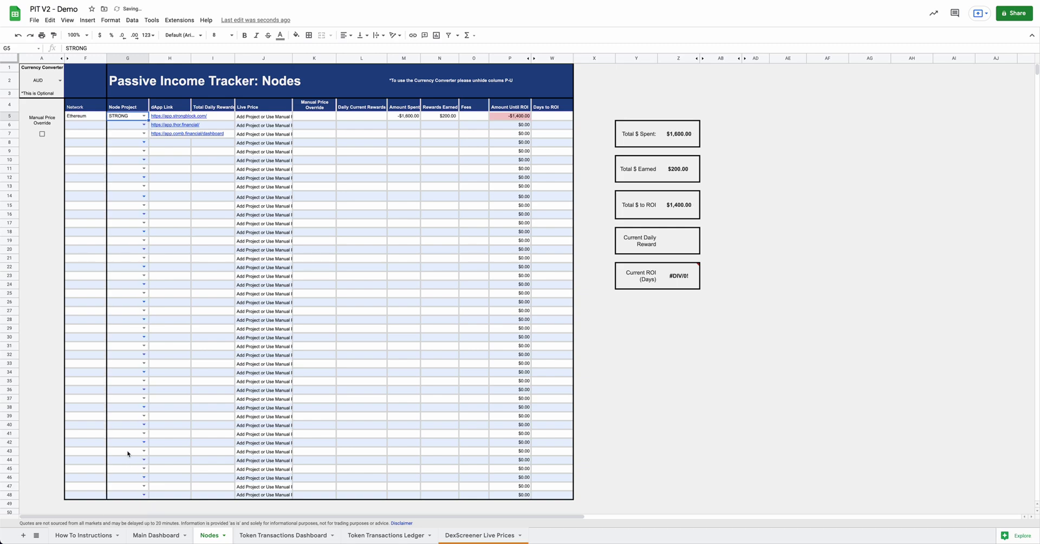
{"action": "left_click", "coordinate": [144, 124]}
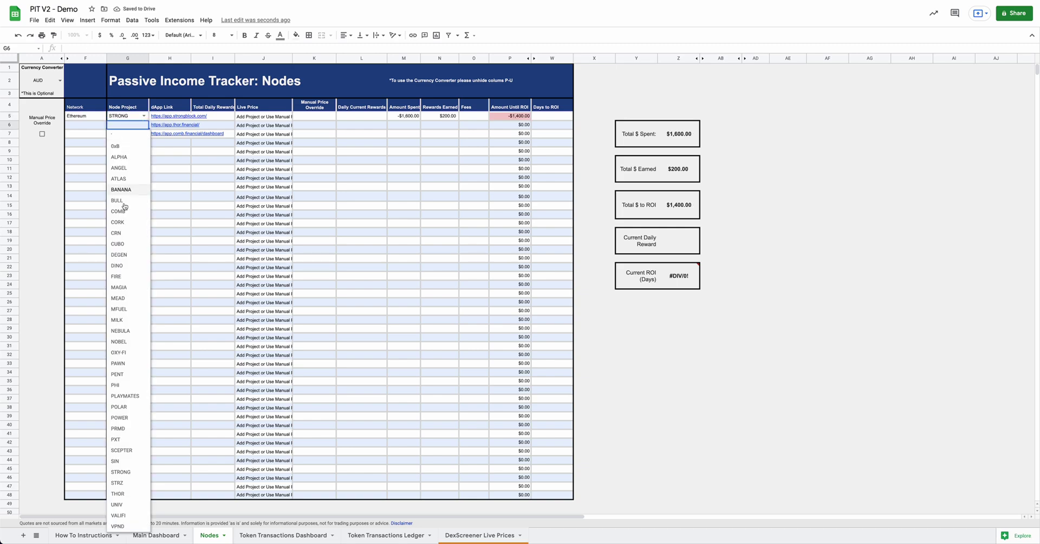
{"action": "left_click", "coordinate": [117, 493]}
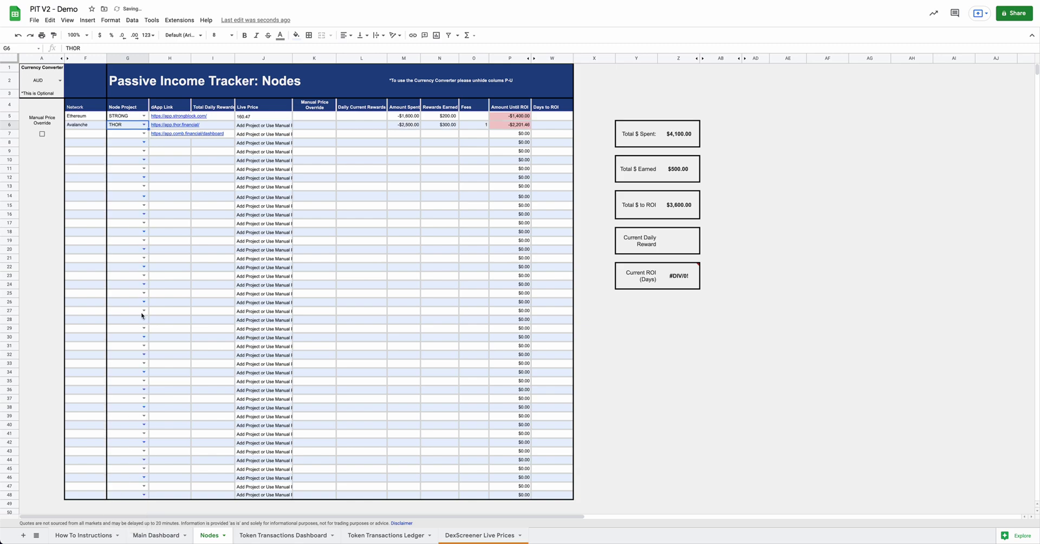
{"action": "left_click", "coordinate": [144, 133]}
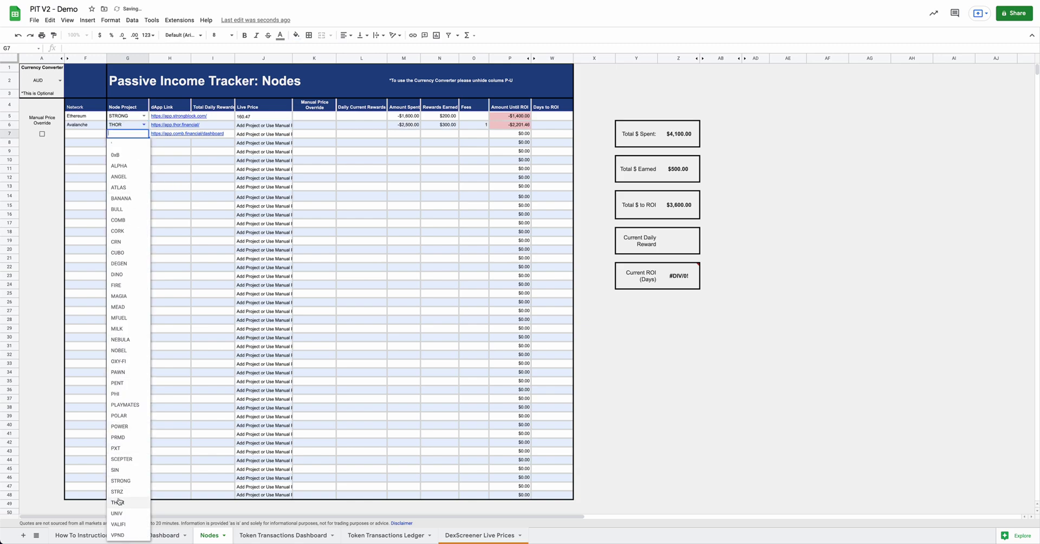
{"action": "left_click", "coordinate": [123, 219]}
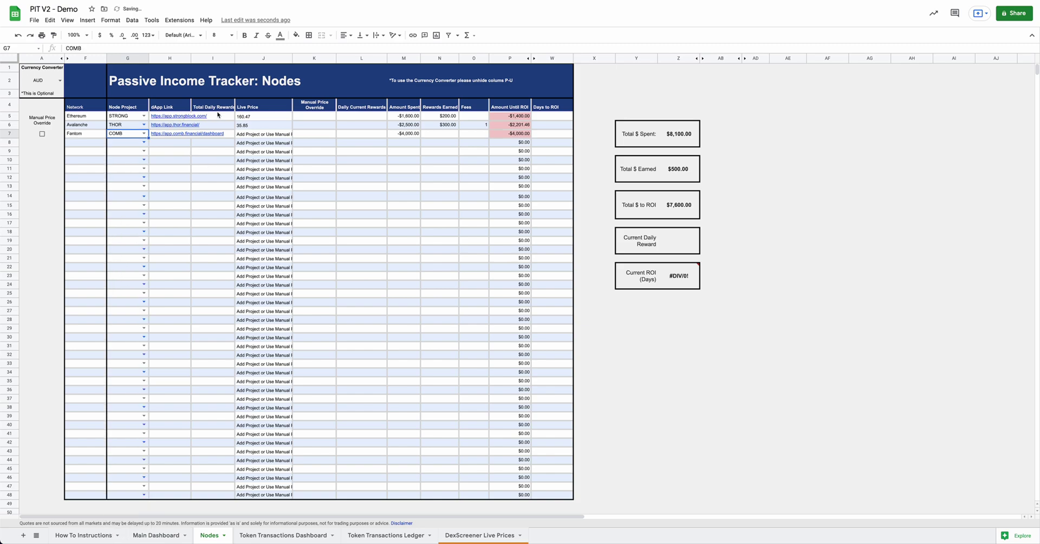
{"action": "left_click", "coordinate": [221, 116]}
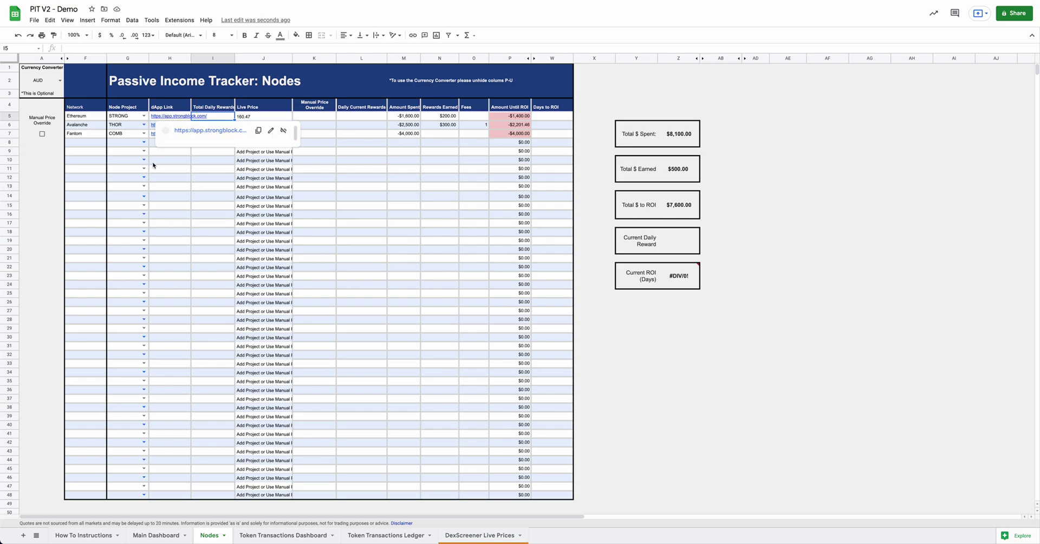
{"action": "left_click", "coordinate": [161, 173]}
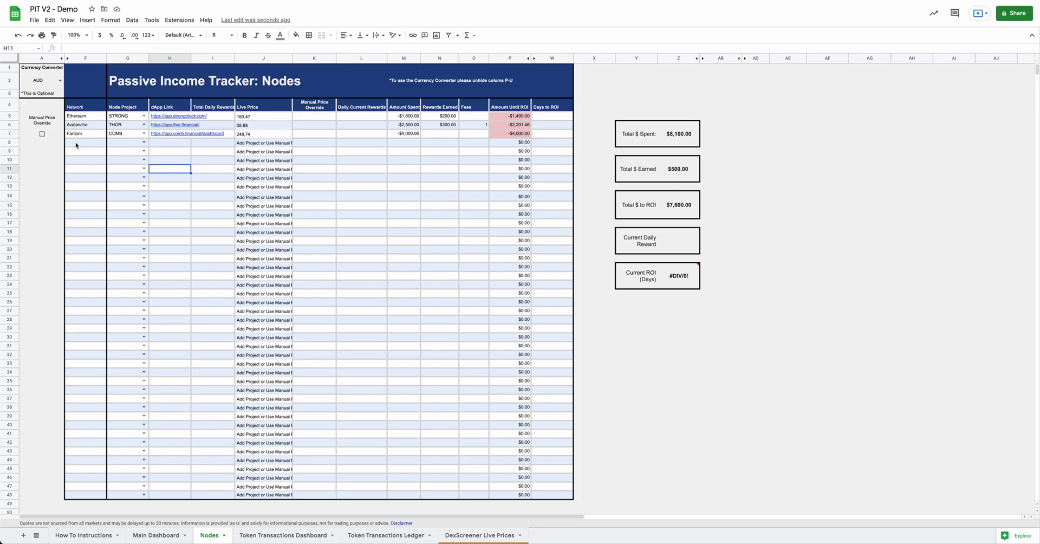
{"action": "left_click", "coordinate": [225, 118]}
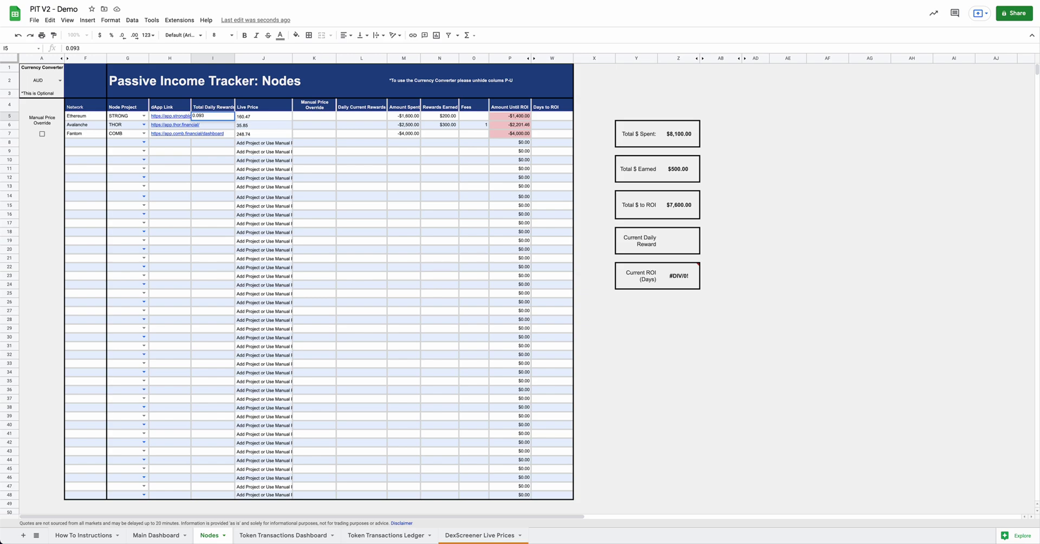
- Enter daily rewards 0.093, 1.02 and 0.4 in I5, I6 and I7
{"action": "key", "text": "Return"}
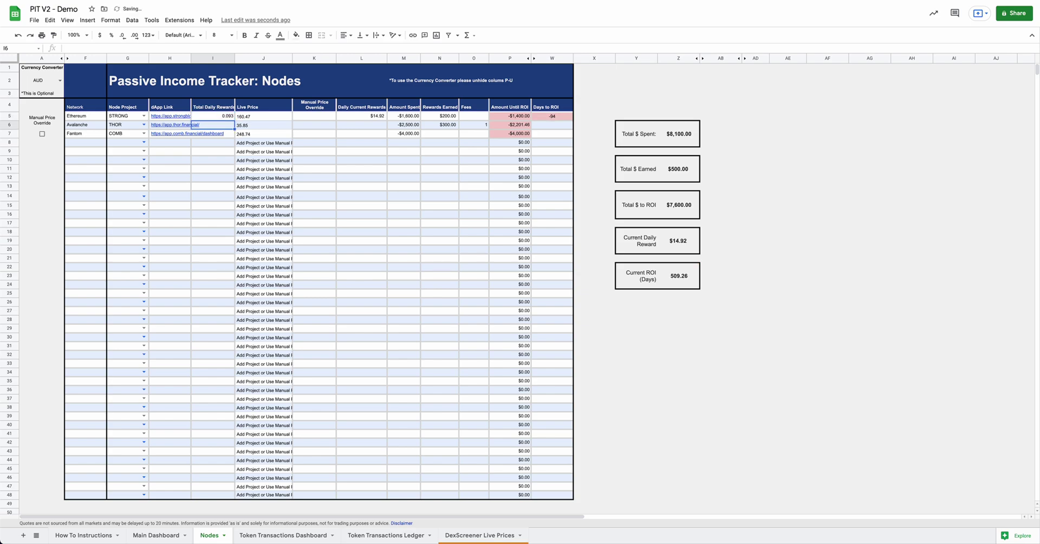
{"action": "type", "text": "1.02"}
{"action": "key", "text": "Return"}
{"action": "type", "text": "0.40"}
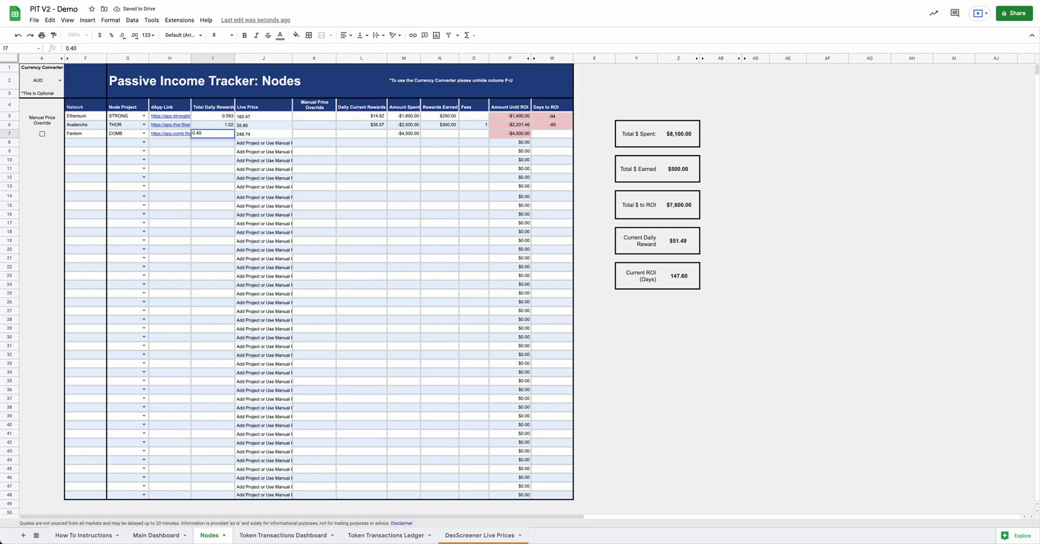
{"action": "key", "text": "Return"}
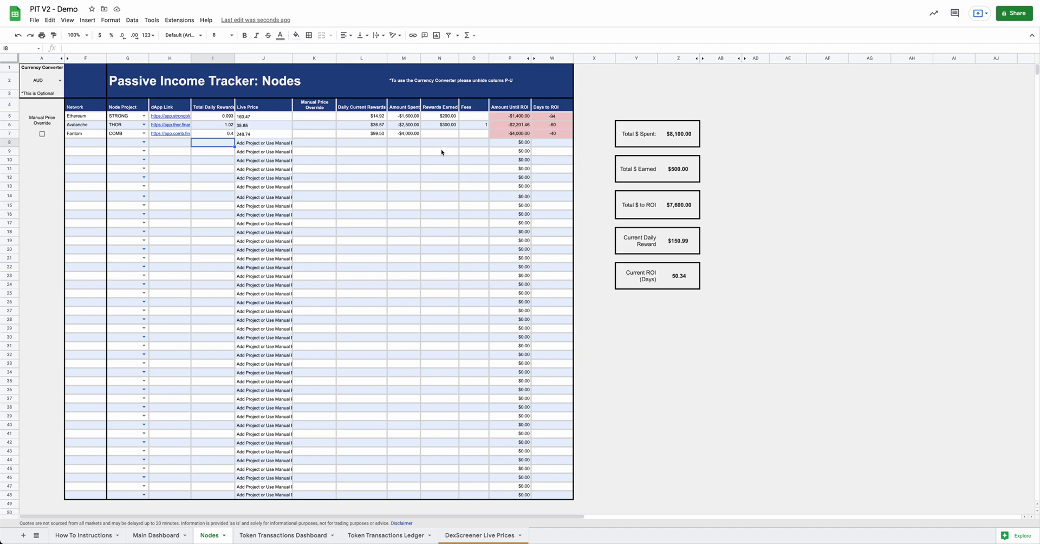
{"action": "scroll", "coordinate": [442, 153], "scroll_direction": "down", "scroll_amount": 5}
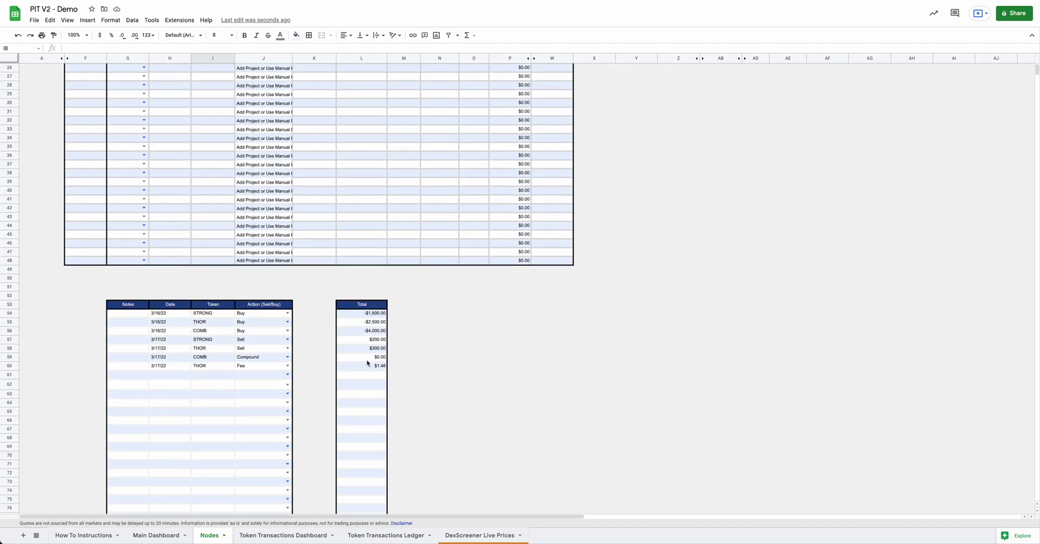
- Tick the Manual Price Override checkbox in A7, so current ROI shows #DIV/0!
{"action": "scroll", "coordinate": [373, 361], "scroll_direction": "up", "scroll_amount": 5}
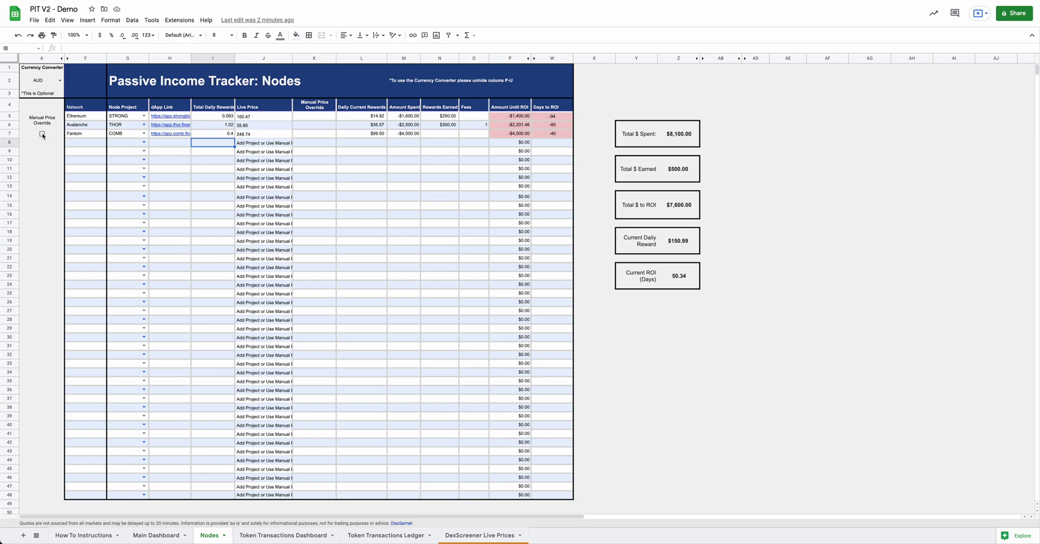
{"action": "left_click", "coordinate": [43, 134]}
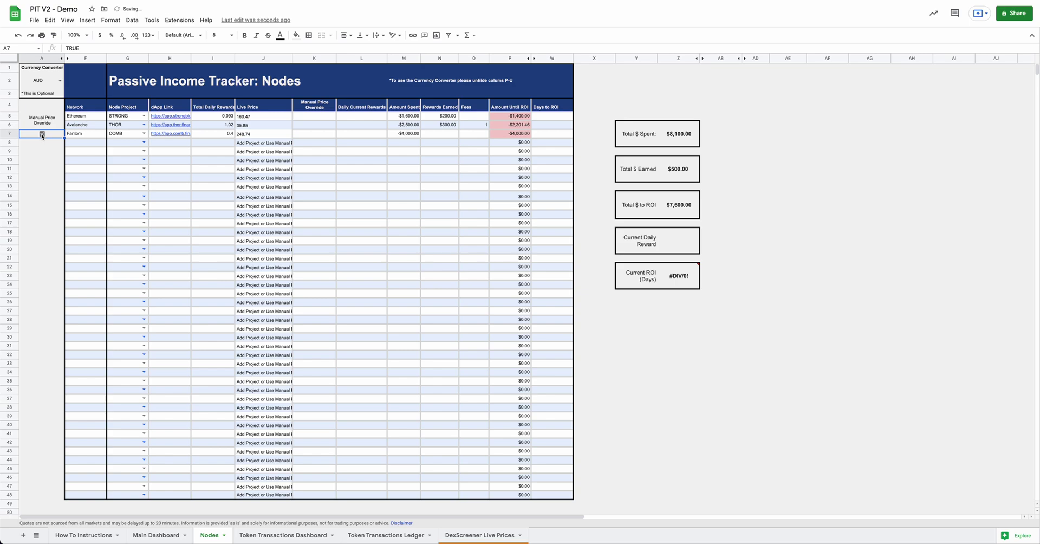
- Enter a $500.00 manual price for STRONG in K5, then clear it and untick the override
{"action": "left_click", "coordinate": [303, 117]}
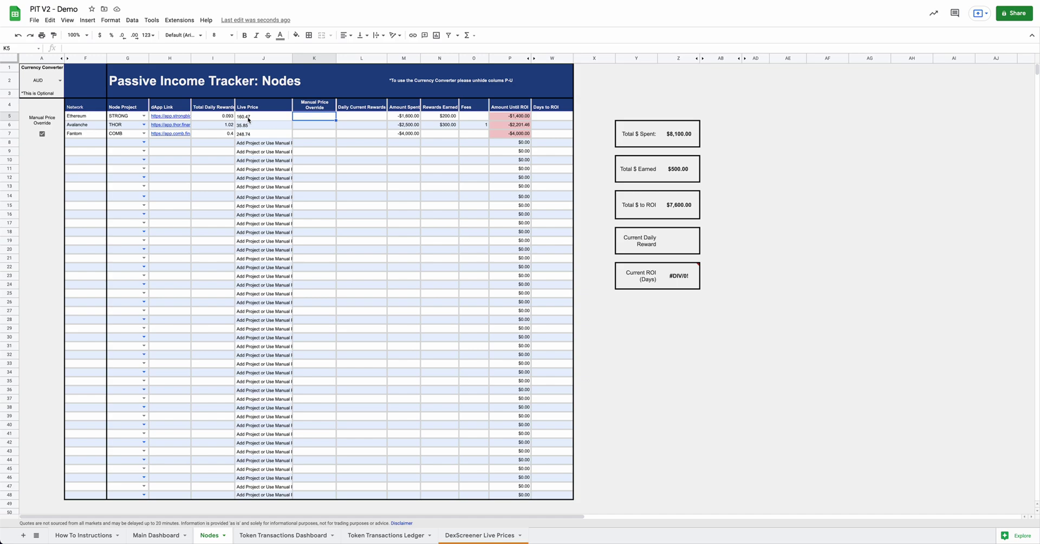
{"action": "type", "text": "500.00"}
{"action": "key", "text": "Return"}
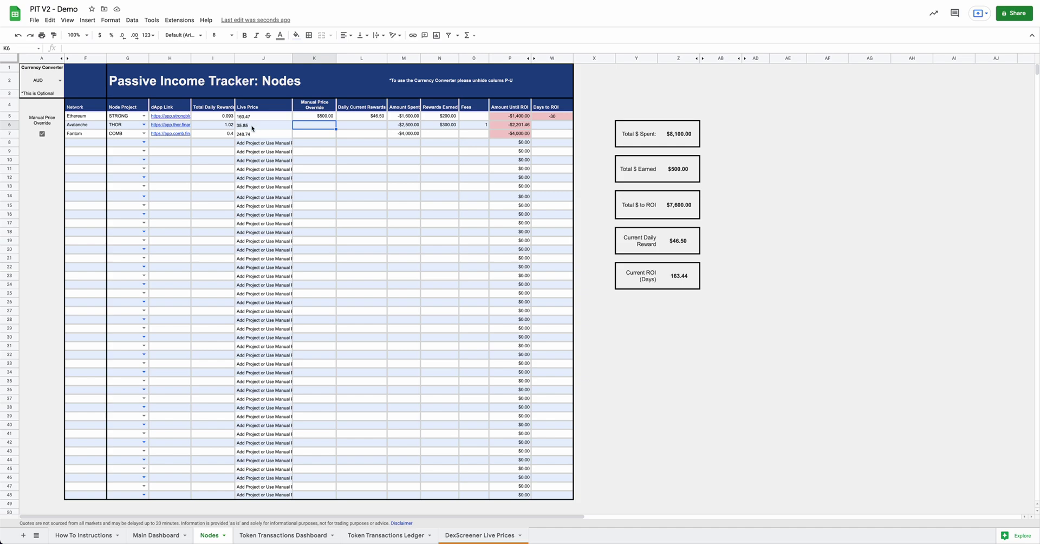
{"action": "left_click", "coordinate": [326, 117]}
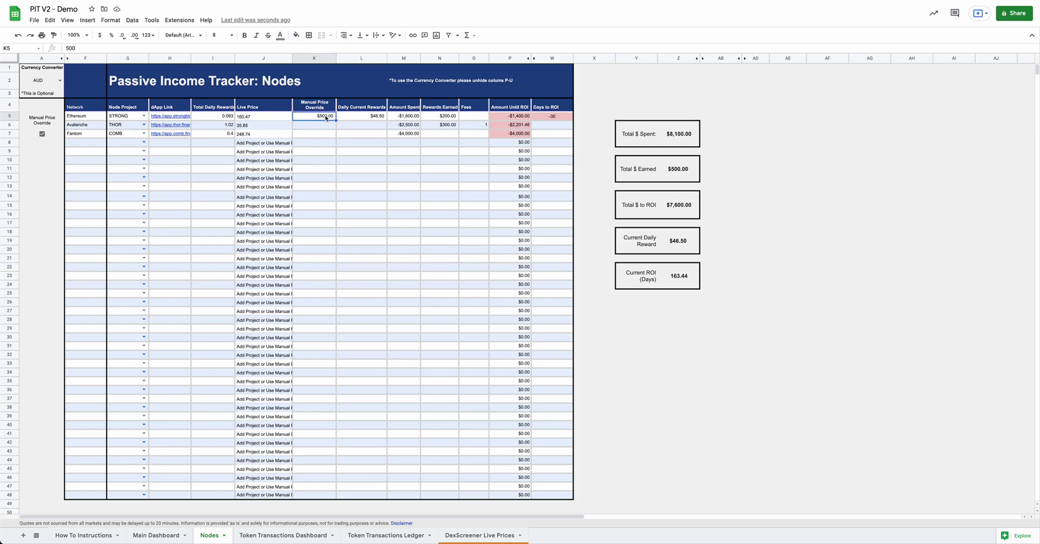
{"action": "key", "text": "Delete"}
{"action": "left_click", "coordinate": [42, 134]}
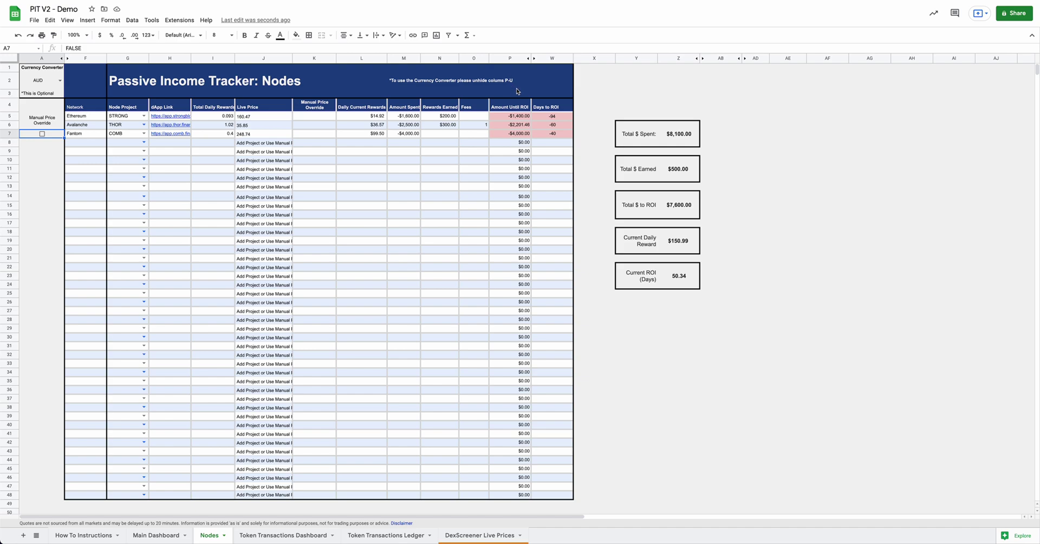
{"action": "left_click", "coordinate": [534, 59]}
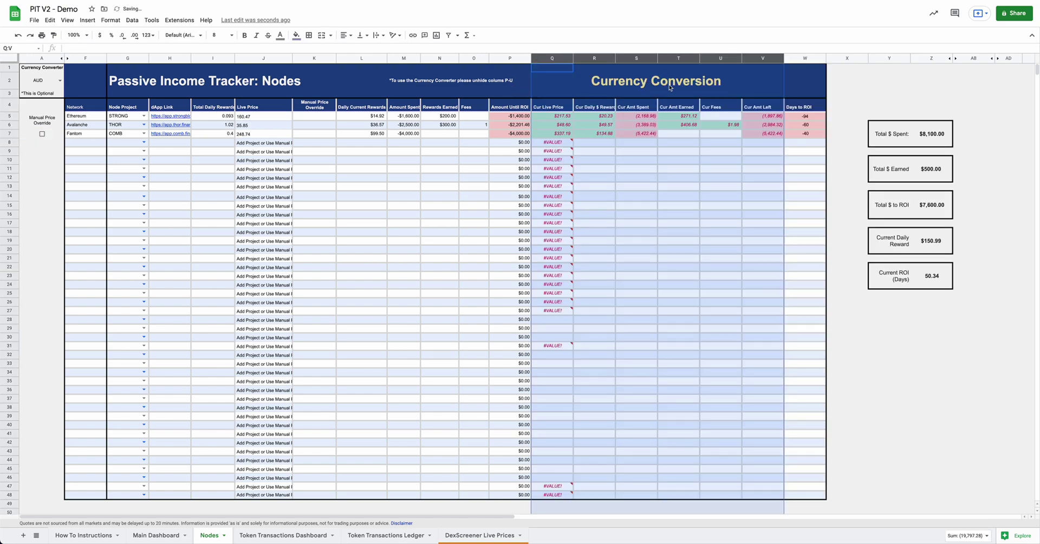
- Switch the A2 converter currency to CAD, then EUR, giving STRONG 144.47, THOR 32.27, COMB 223.63
{"action": "left_click", "coordinate": [892, 80]}
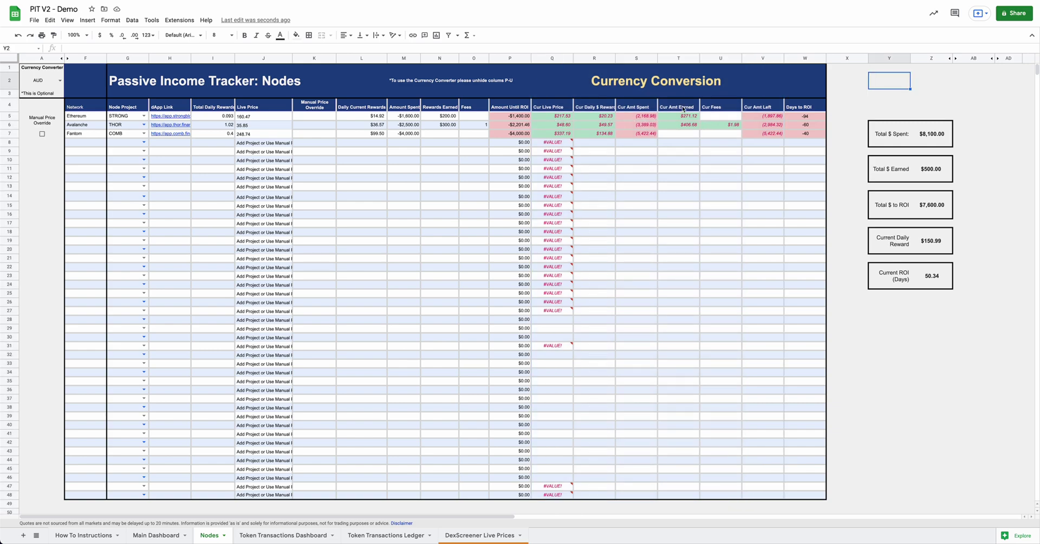
{"action": "left_click", "coordinate": [60, 80]}
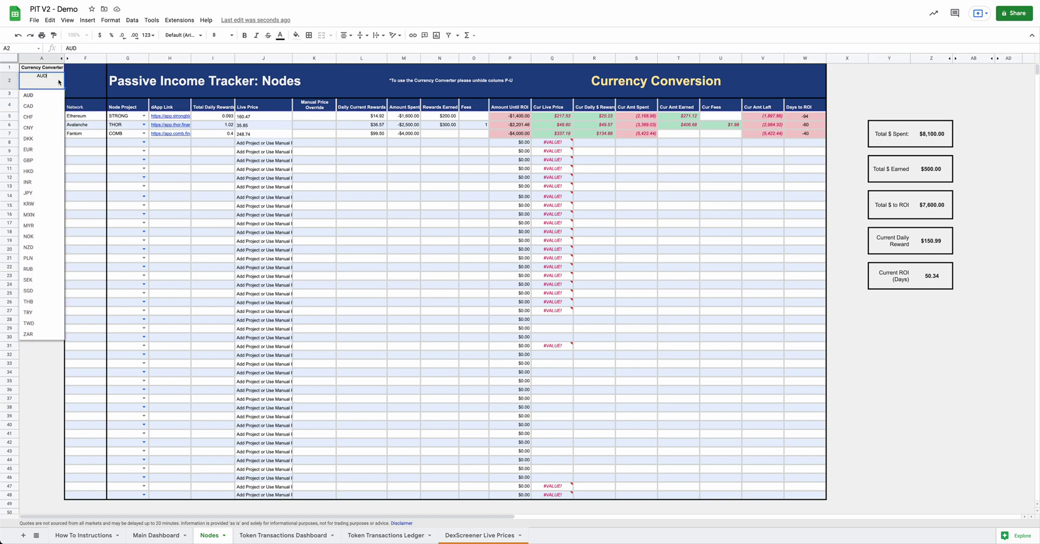
{"action": "left_click", "coordinate": [33, 107]}
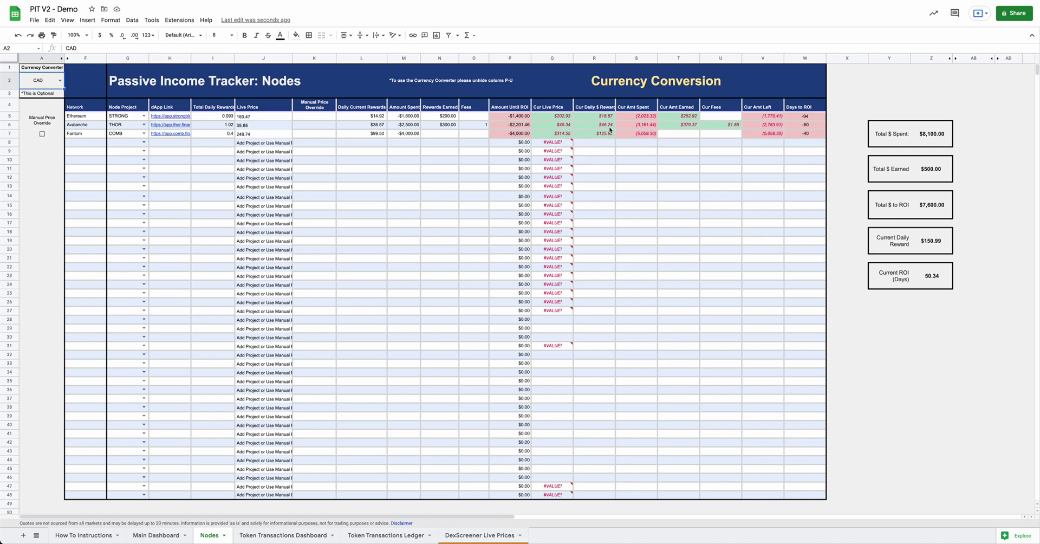
{"action": "left_click", "coordinate": [59, 81]}
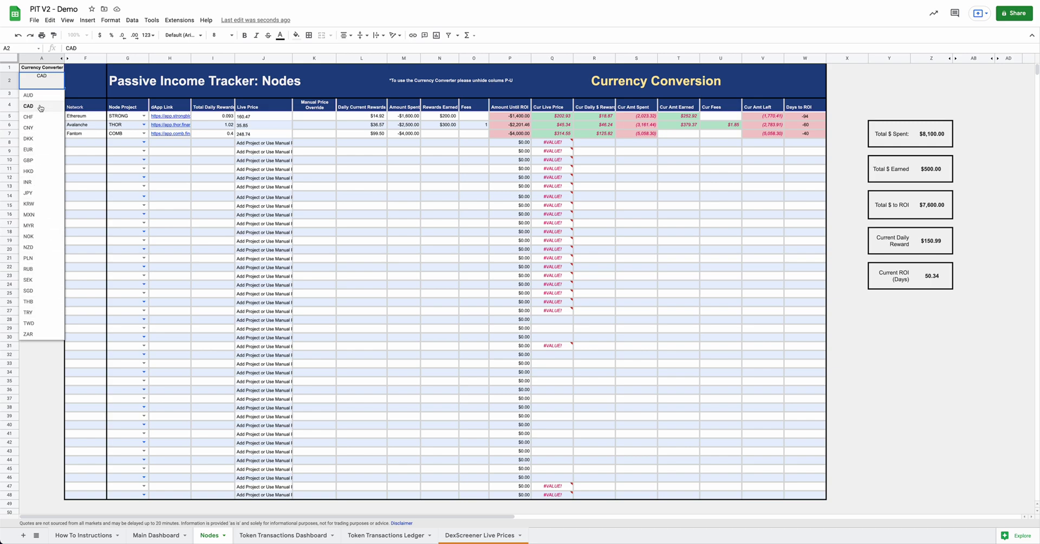
{"action": "left_click", "coordinate": [28, 150]}
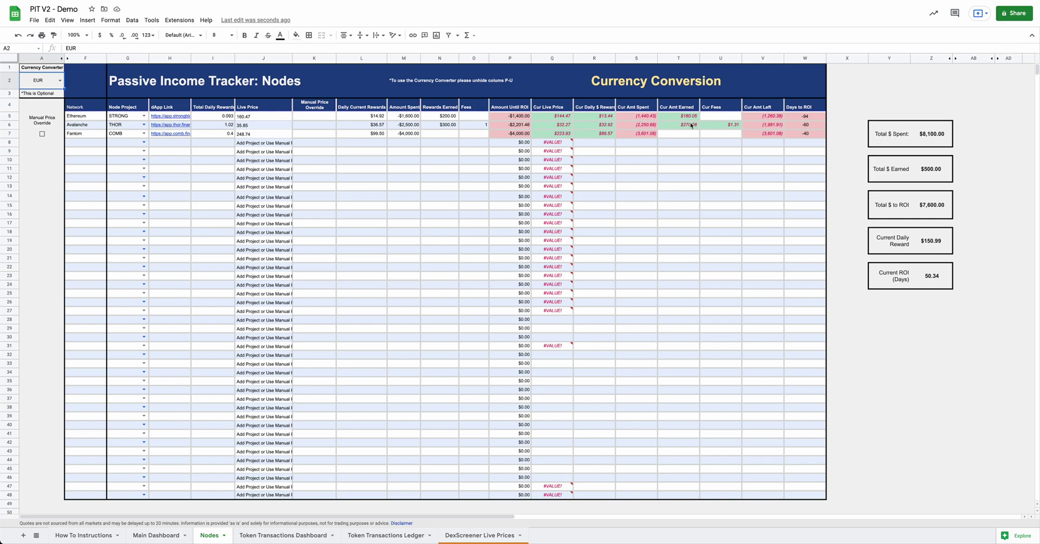
{"action": "left_click", "coordinate": [551, 58]}
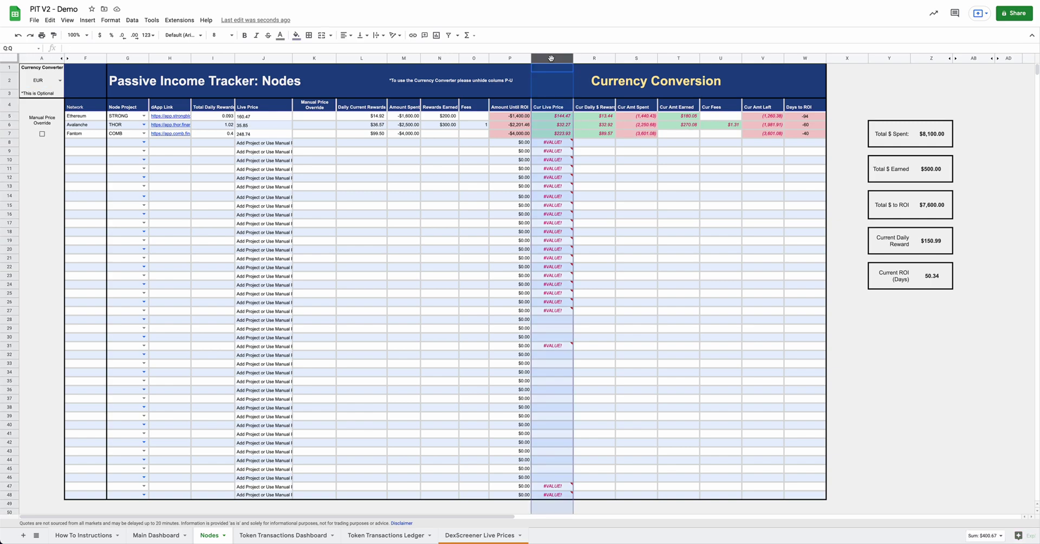
- Hide columns Q–V from the column header menu and close the hidden-columns chart notice
{"action": "left_click", "coordinate": [763, 59], "text": "shift"}
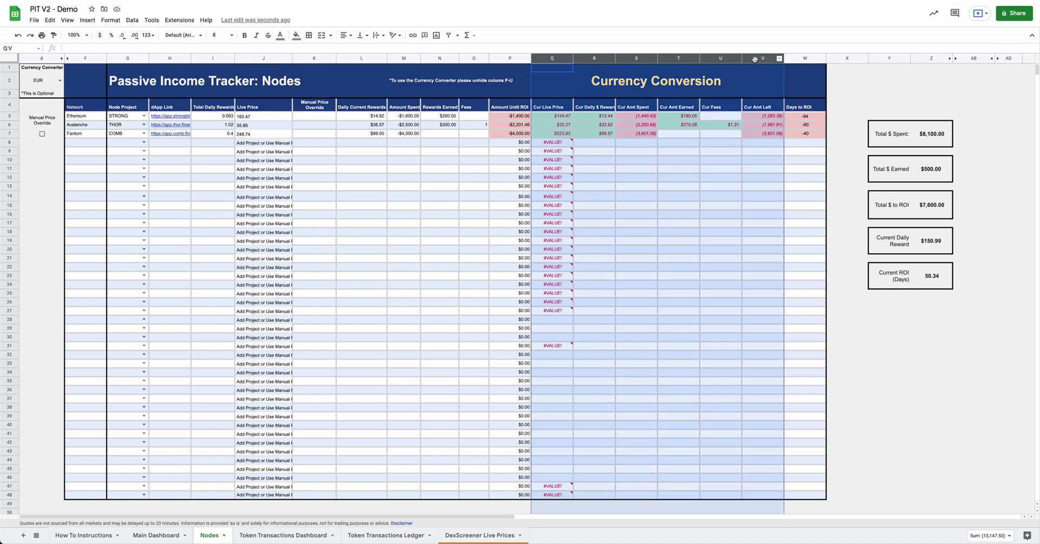
{"action": "right_click", "coordinate": [763, 59]}
{"action": "left_click", "coordinate": [791, 183]}
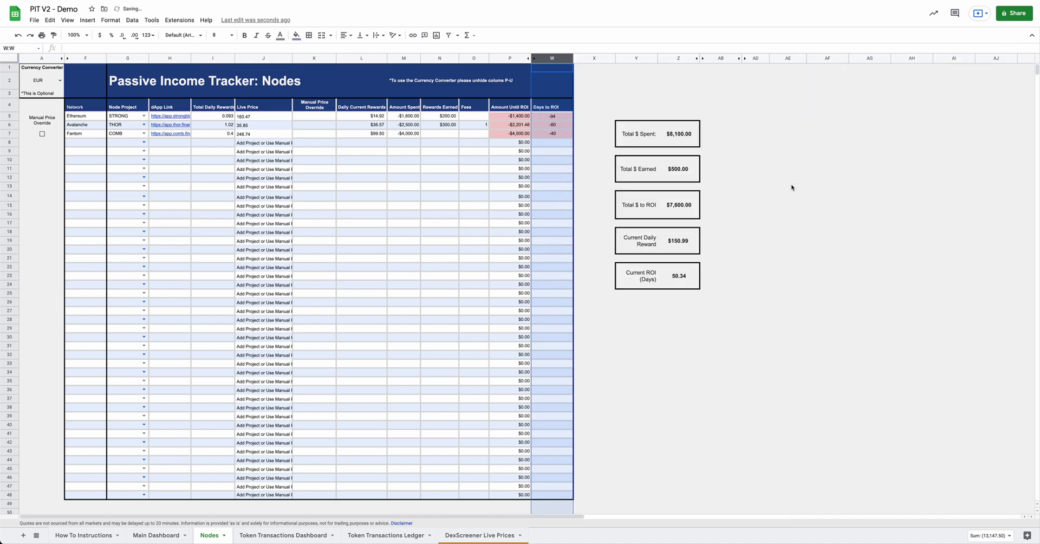
{"action": "left_click", "coordinate": [755, 93]}
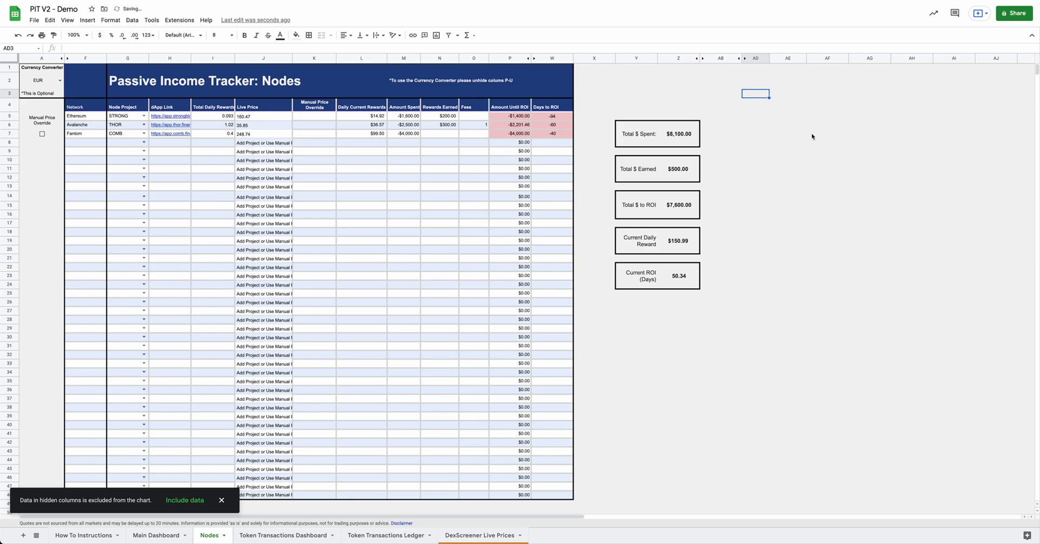
{"action": "left_click", "coordinate": [222, 500]}
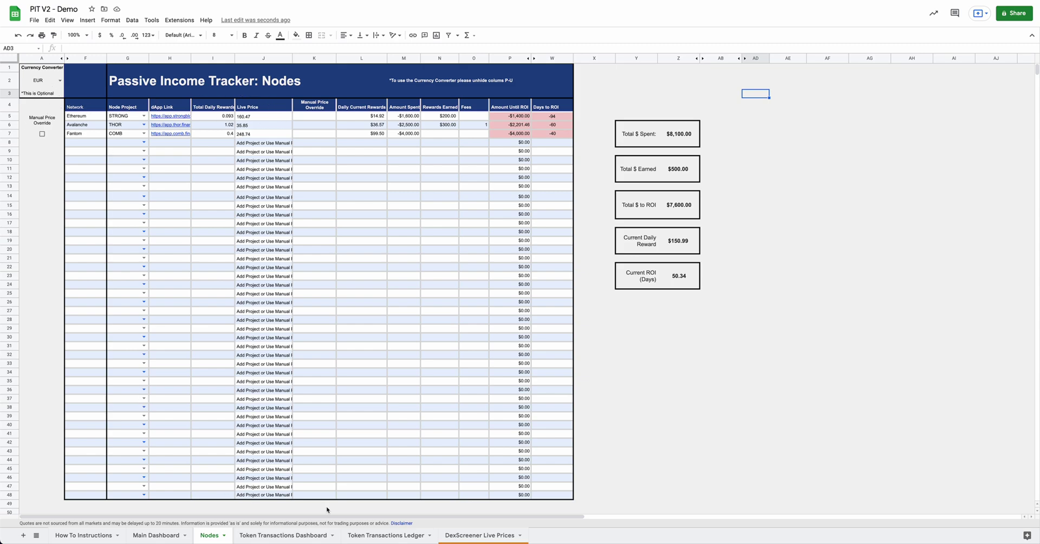
- On the Token Transactions Ledger, add a 3/16/2022 ETH Buy of 5 at 2000
{"action": "left_click", "coordinate": [396, 536]}
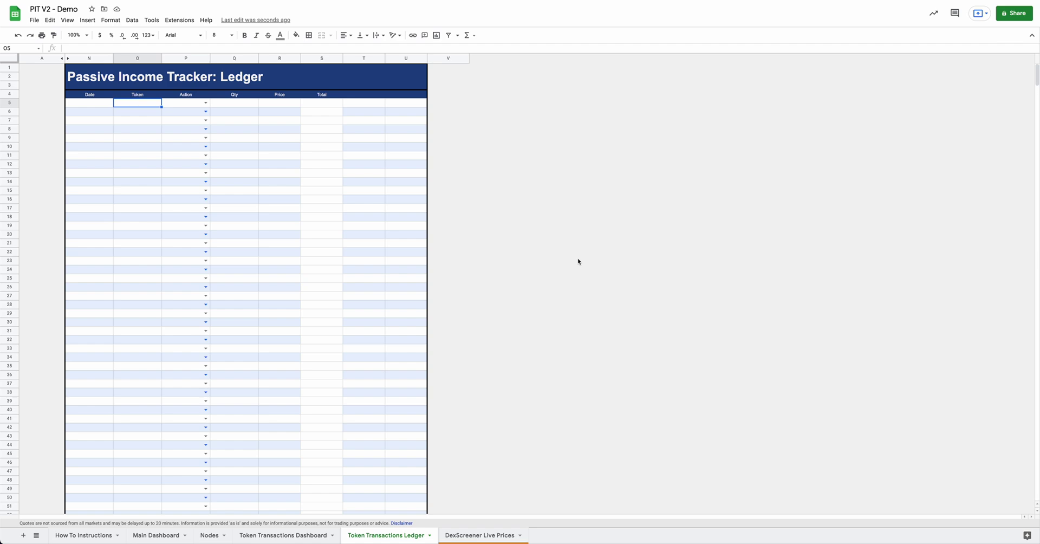
{"action": "left_click", "coordinate": [100, 105]}
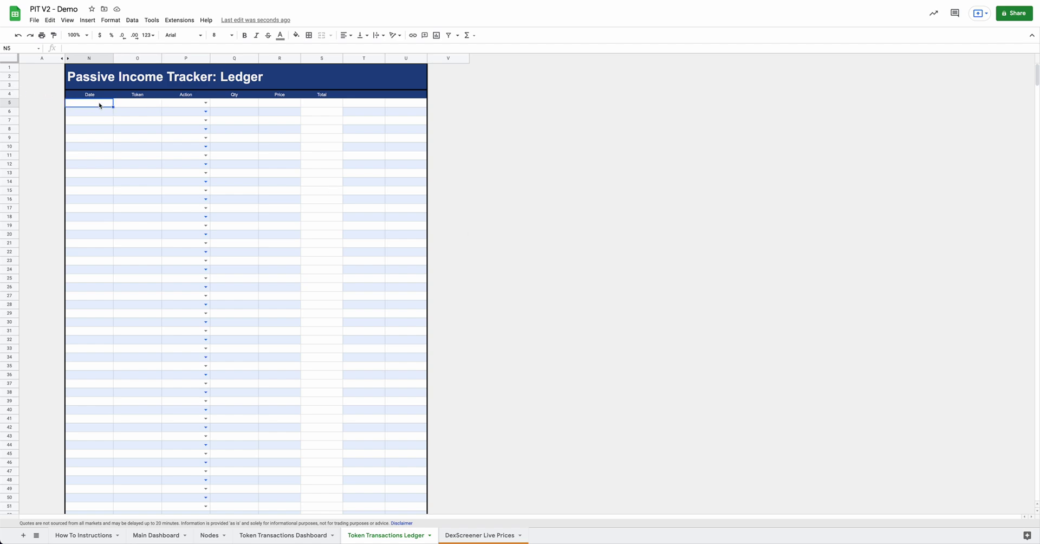
{"action": "type", "text": "3/16/2022"}
{"action": "key", "text": "Tab"}
{"action": "type", "text": "ETH"}
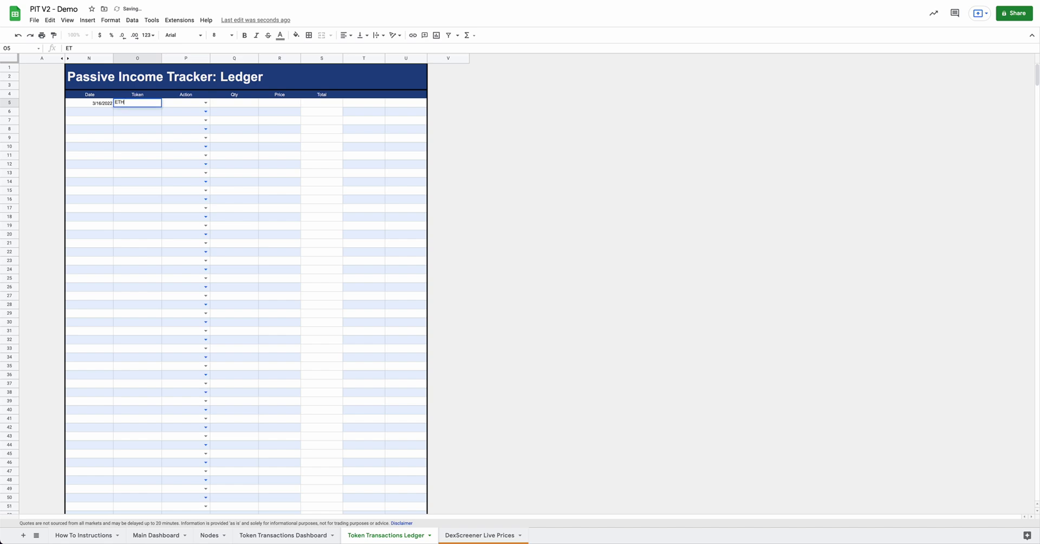
{"action": "key", "text": "Tab"}
{"action": "left_click", "coordinate": [204, 102]}
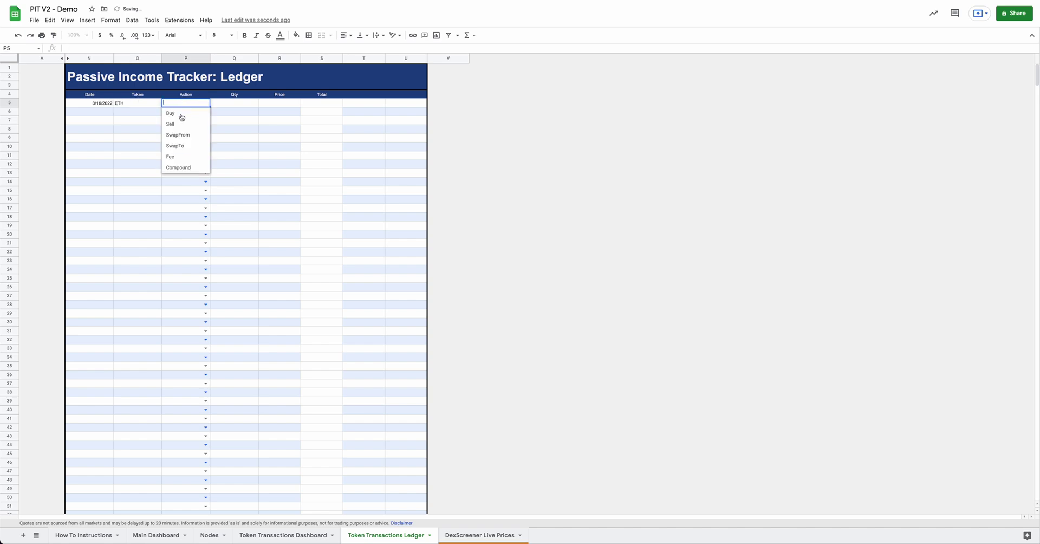
{"action": "left_click", "coordinate": [180, 115]}
{"action": "left_click", "coordinate": [242, 103]}
{"action": "type", "text": "5"}
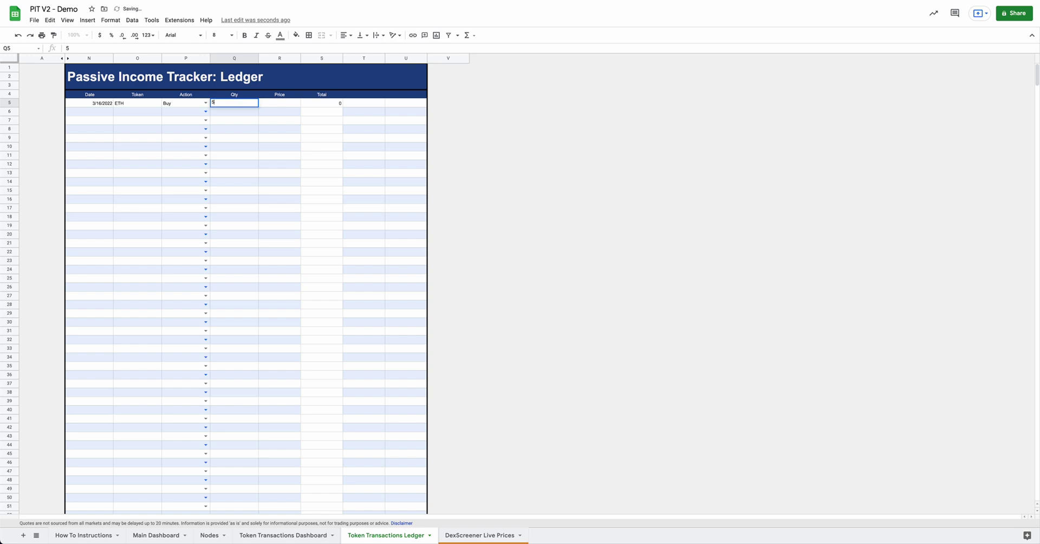
{"action": "key", "text": "Tab"}
{"action": "type", "text": "200"}
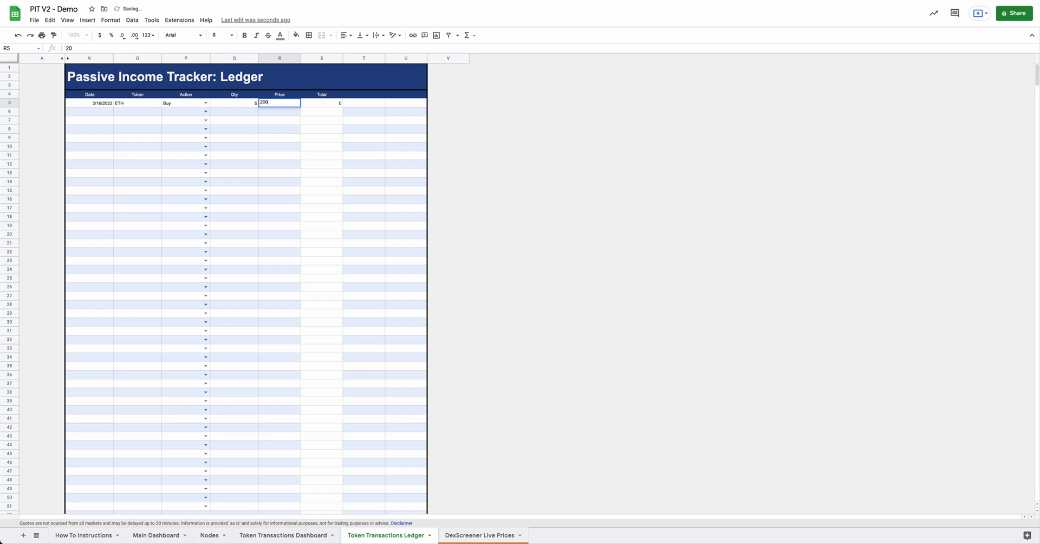
{"action": "key", "text": "Tab"}
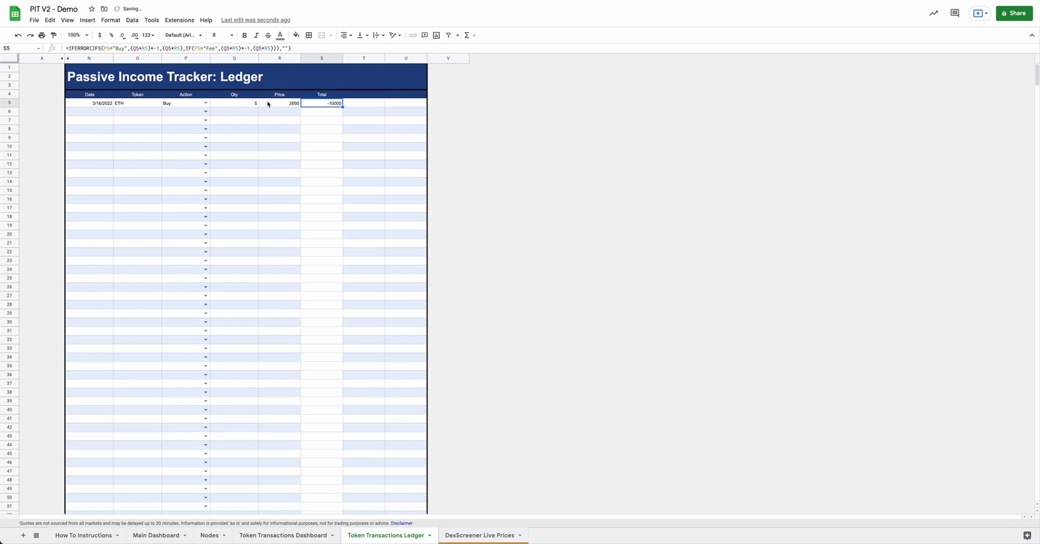
- Add a 3/16/2022 FTM Buy of 100 at 1.25, totalling -125
{"action": "left_click", "coordinate": [93, 113]}
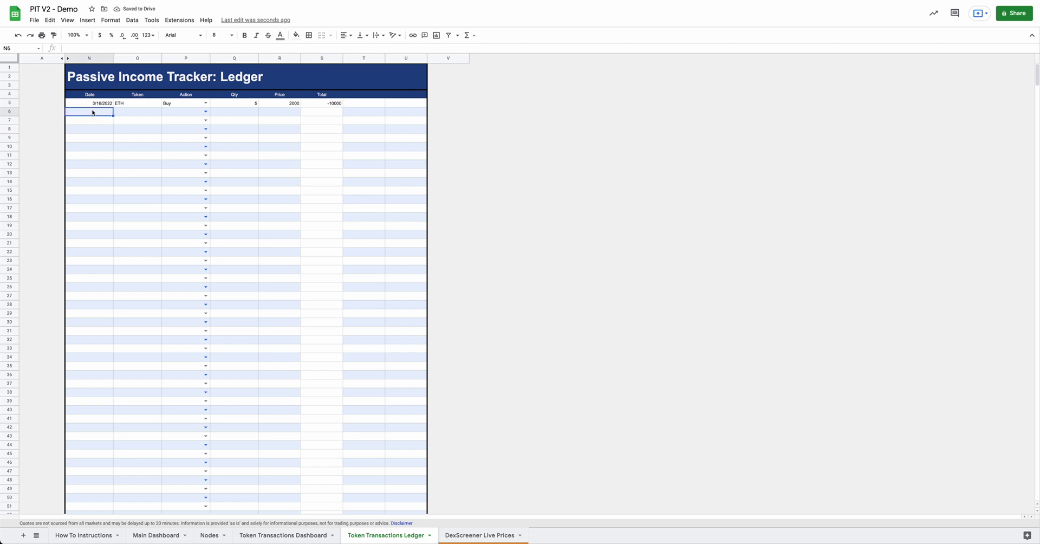
{"action": "type", "text": "3/16/202"}
{"action": "key", "text": "Tab"}
{"action": "type", "text": "FTM"}
{"action": "key", "text": "Tab"}
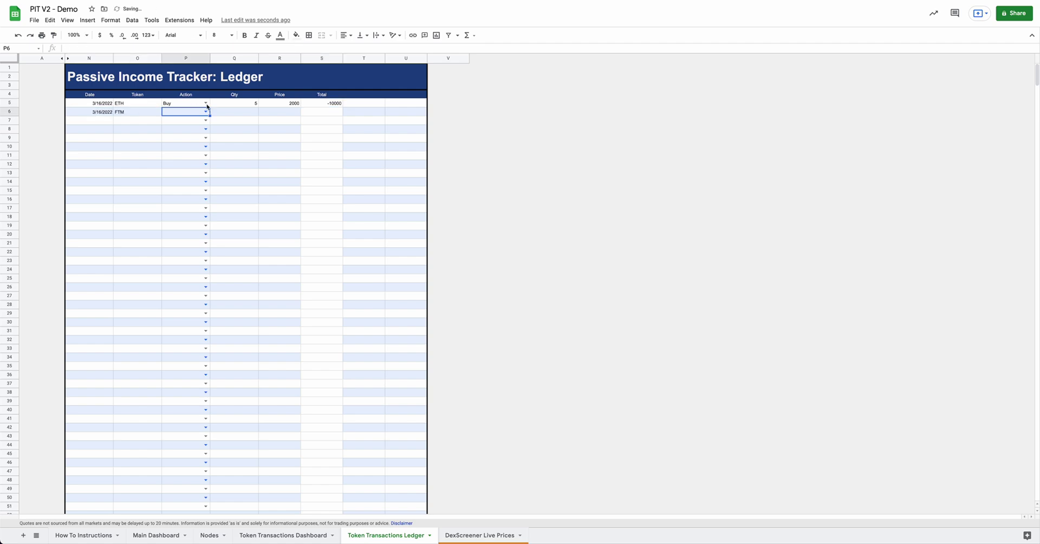
{"action": "left_click", "coordinate": [206, 111]}
{"action": "left_click", "coordinate": [178, 125]}
{"action": "left_click", "coordinate": [243, 115]}
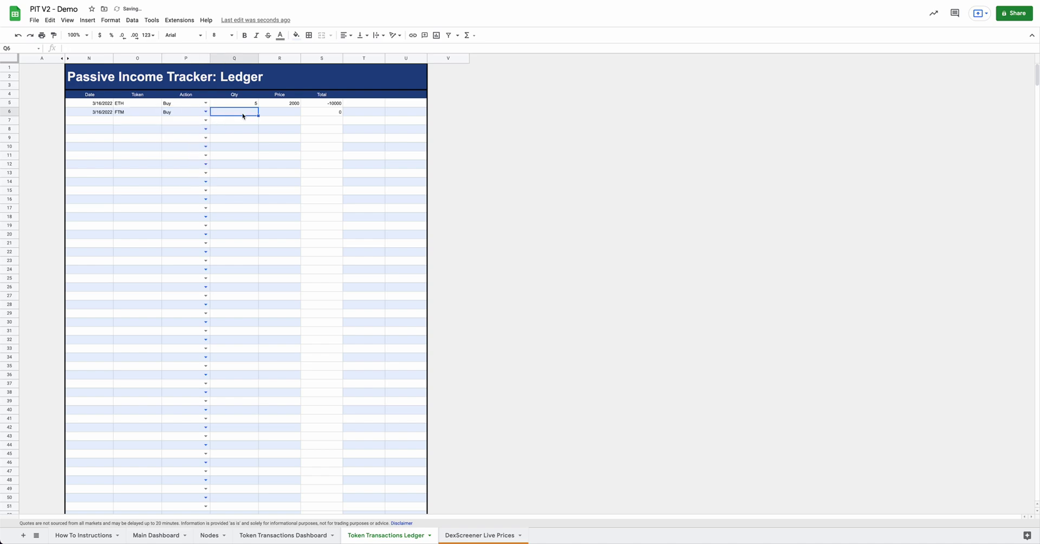
{"action": "type", "text": "100"}
{"action": "key", "text": "Tab"}
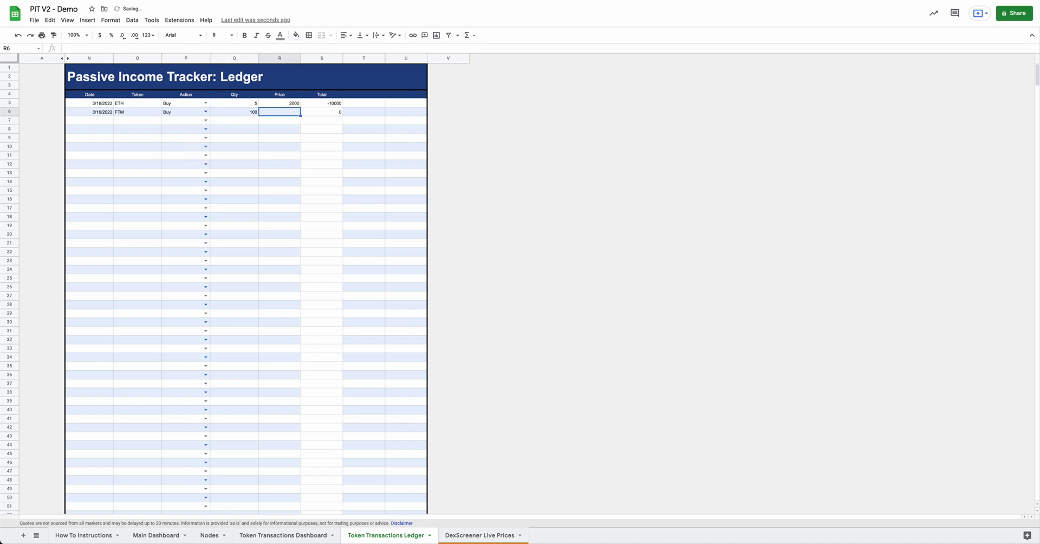
{"action": "type", "text": "1.25"}
{"action": "key", "text": "Tab"}
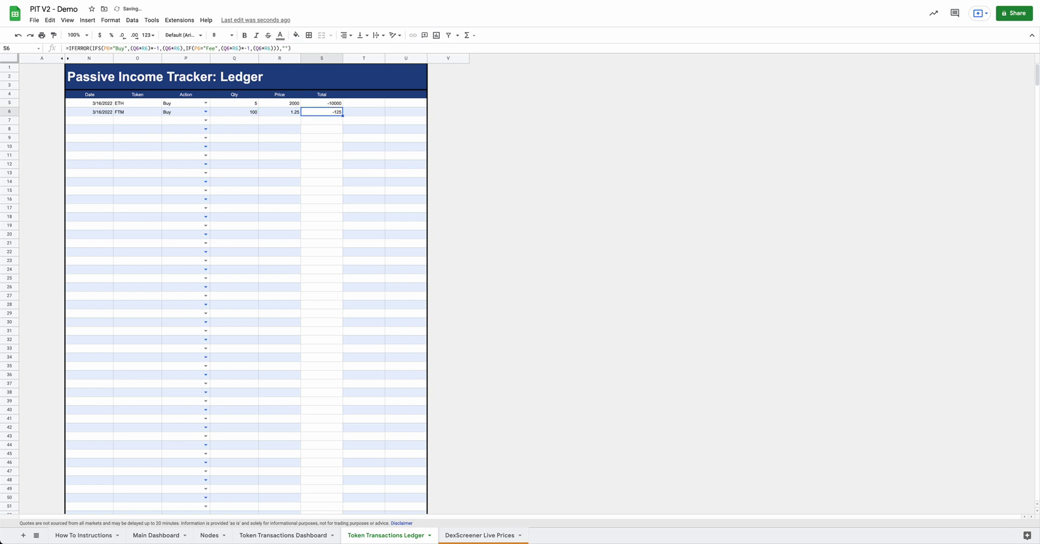
- Add a 3/16/22 OHM Buy of 100 at 28, totalling -2800
{"action": "left_click", "coordinate": [102, 122]}
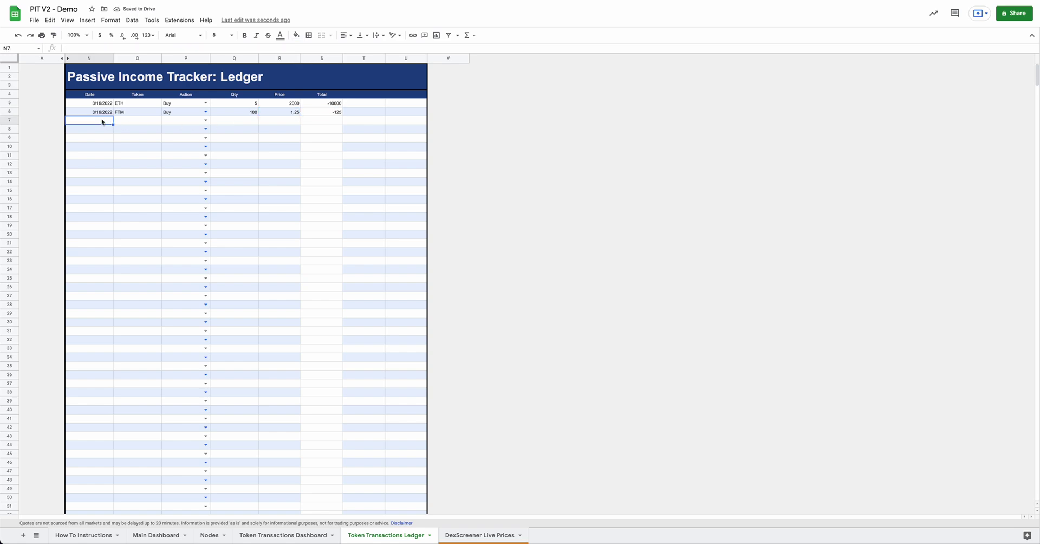
{"action": "type", "text": "3/16/22"}
{"action": "key", "text": "Tab"}
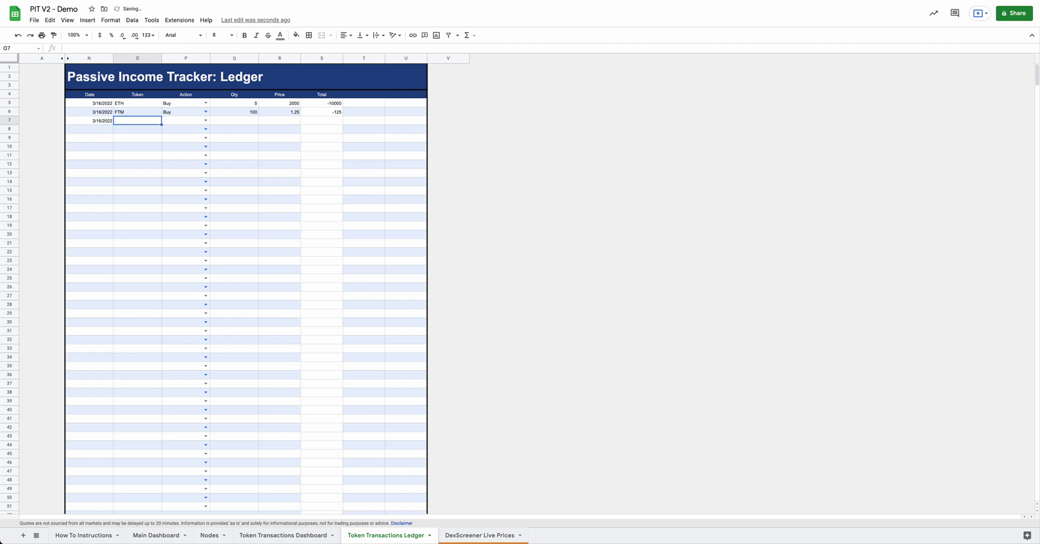
{"action": "type", "text": "OHM"}
{"action": "key", "text": "Tab"}
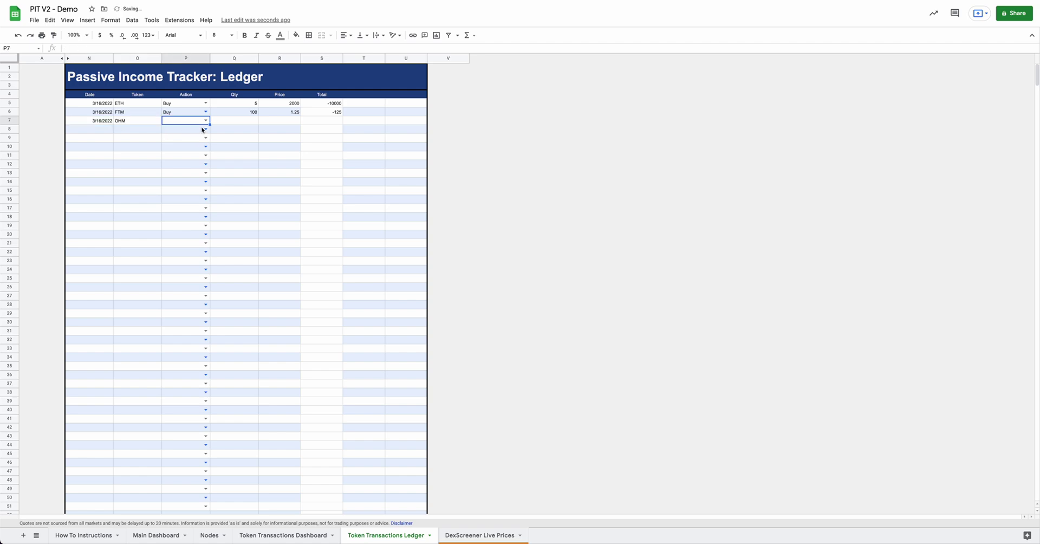
{"action": "left_click", "coordinate": [205, 121]}
{"action": "left_click", "coordinate": [197, 132]}
{"action": "left_click", "coordinate": [242, 125]}
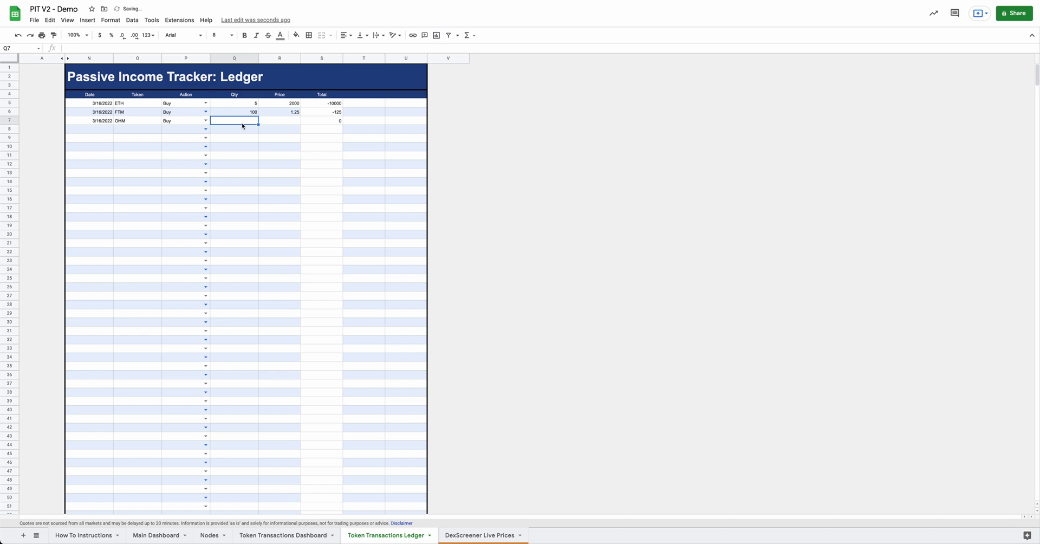
{"action": "type", "text": "100"}
{"action": "key", "text": "Tab"}
{"action": "type", "text": "2"}
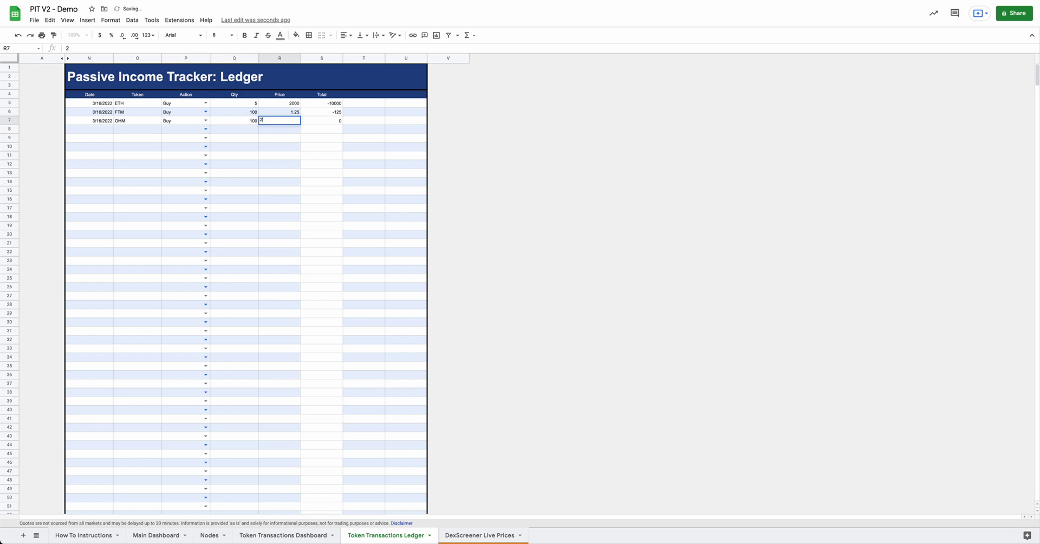
{"action": "type", "text": "8"}
{"action": "key", "text": "Return"}
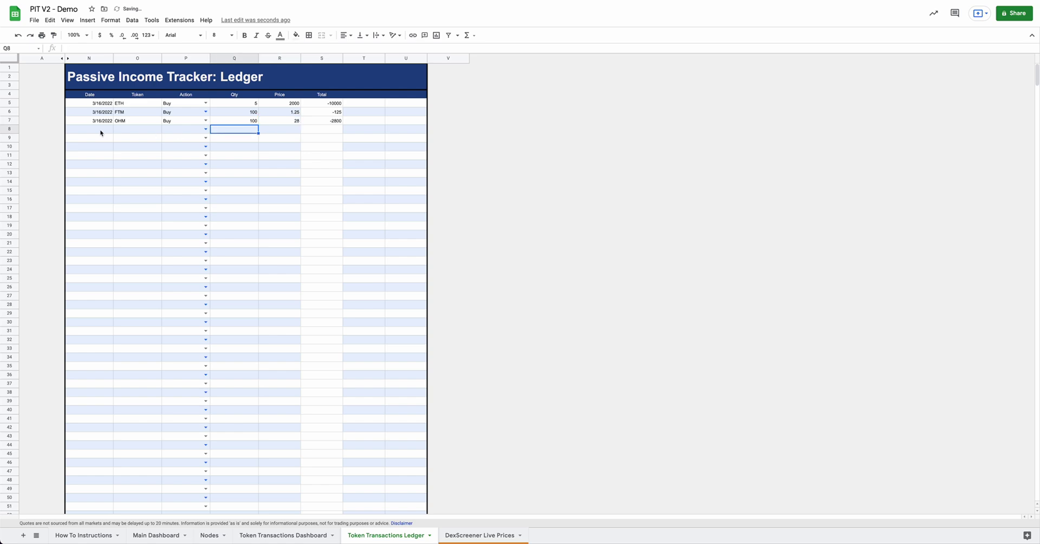
- Add a 3/17/2022 OHM Compound of 10 at 0.001, totalling 0.01
{"action": "left_click", "coordinate": [101, 133]}
{"action": "type", "text": "3"}
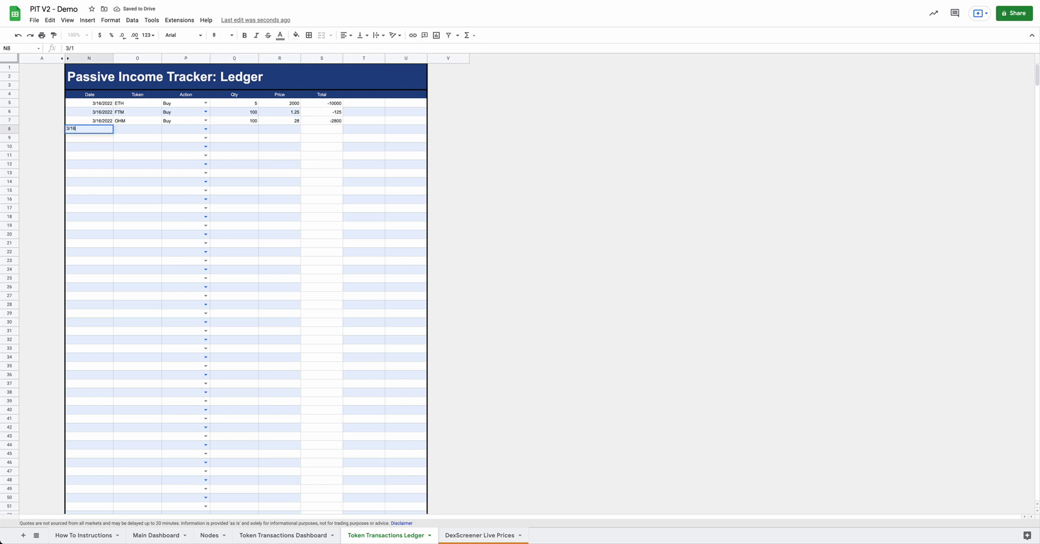
{"action": "type", "text": "/17/"}
{"action": "type", "text": "2022"}
{"action": "key", "text": "Tab"}
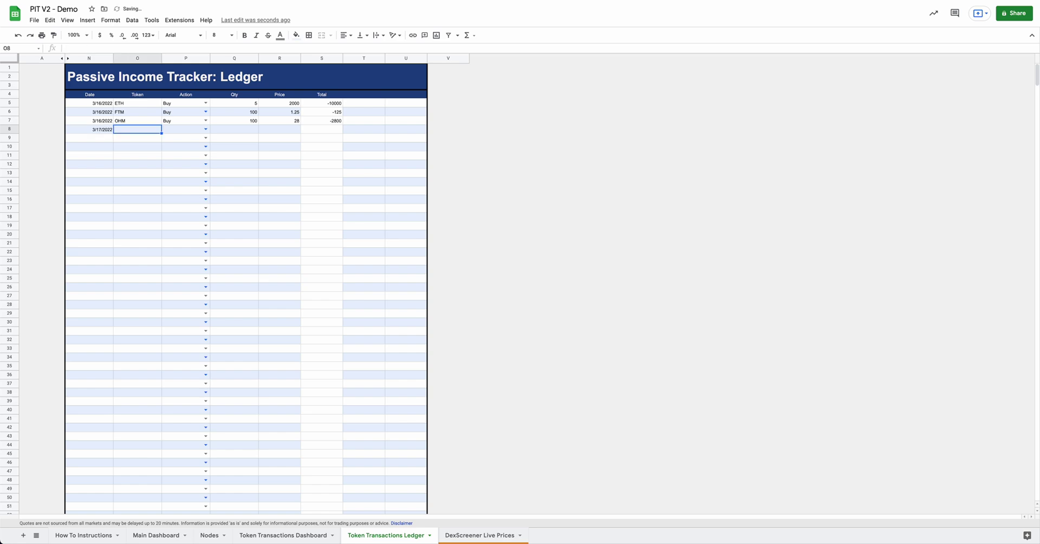
{"action": "type", "text": "OHM"}
{"action": "key", "text": "Tab"}
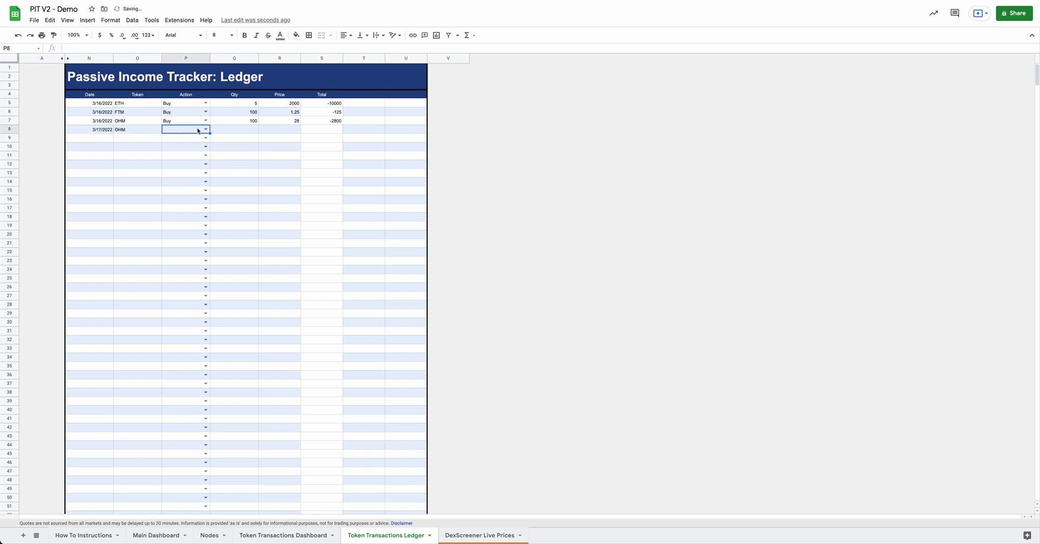
{"action": "left_click", "coordinate": [205, 129]}
{"action": "left_click", "coordinate": [179, 193]}
{"action": "key", "text": "Tab"}
{"action": "type", "text": "10"}
{"action": "key", "text": "Tab"}
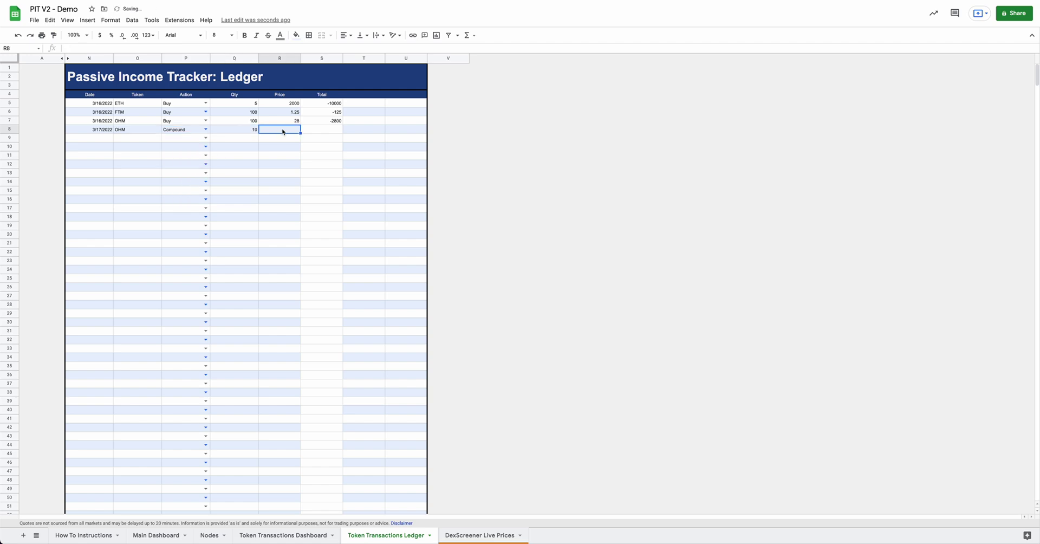
{"action": "type", "text": "0.001"}
{"action": "key", "text": "Tab"}
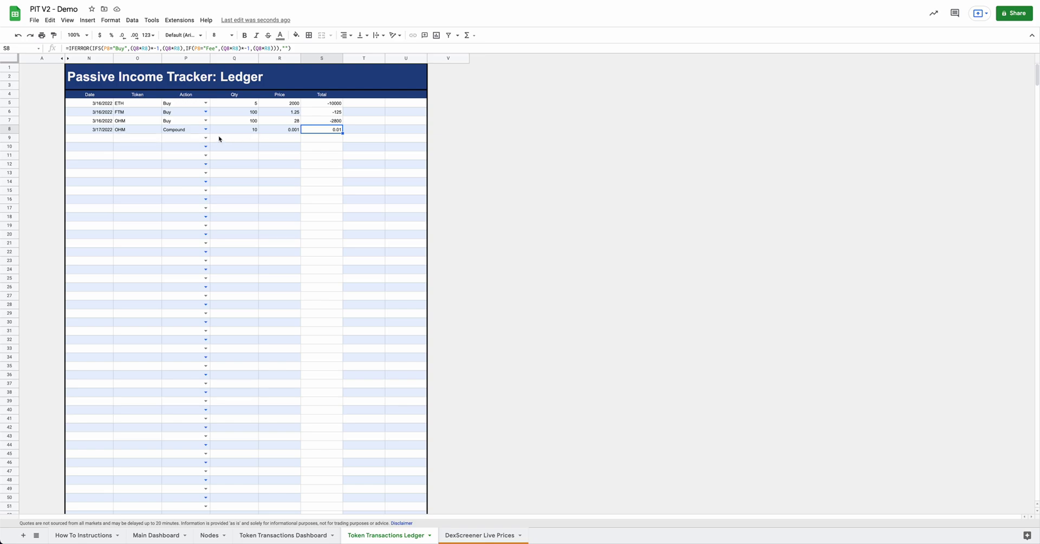
{"action": "left_click", "coordinate": [92, 140]}
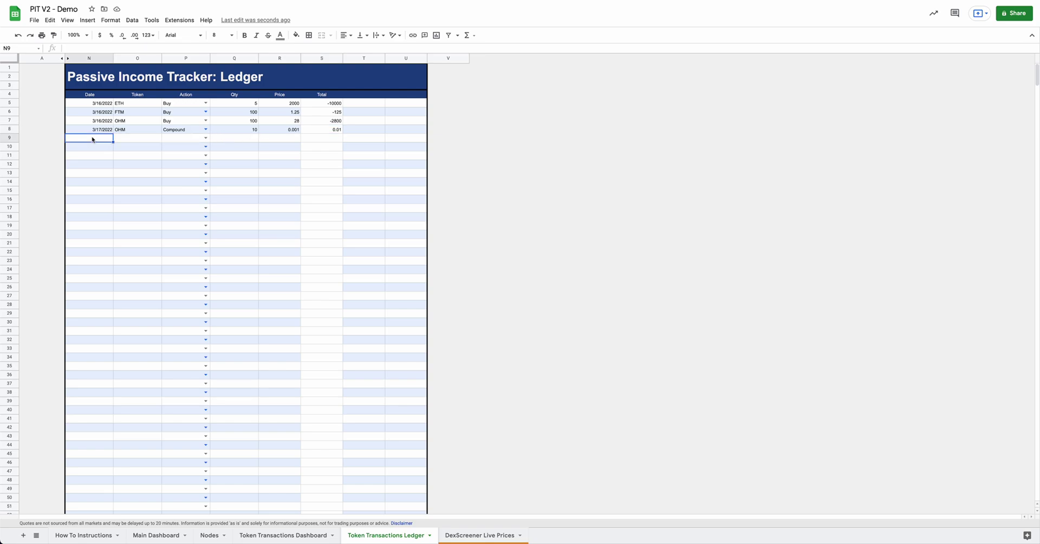
- Log a 3/17/2022 CRO Buy of 10000 at 0.4 in ledger row 9
{"action": "type", "text": "3/17/2022"}
{"action": "key", "text": "Tab"}
{"action": "type", "text": "CRO"}
{"action": "key", "text": "Tab"}
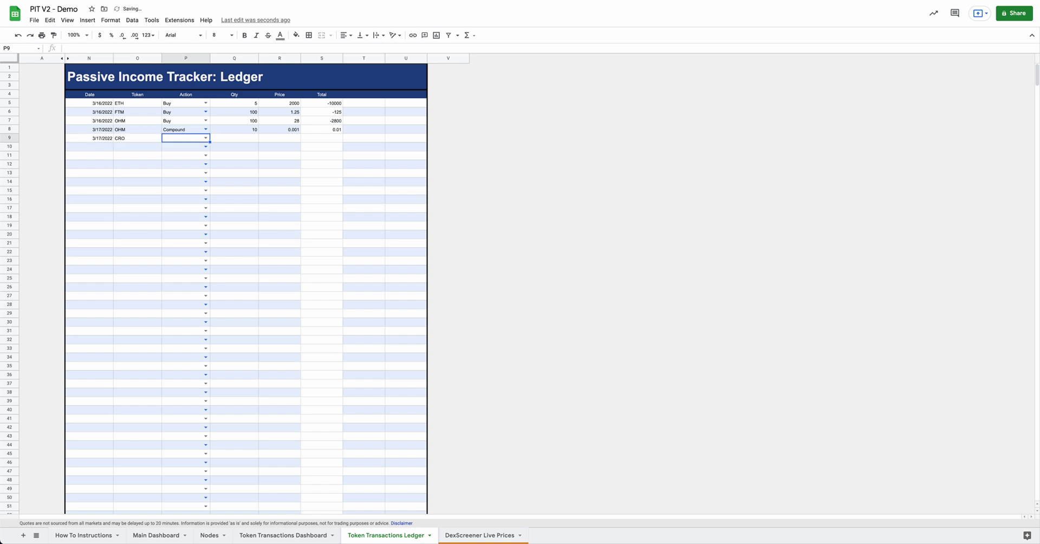
{"action": "left_click", "coordinate": [206, 138]}
{"action": "left_click", "coordinate": [174, 149]}
{"action": "left_click", "coordinate": [253, 139]}
{"action": "type", "text": "10000"}
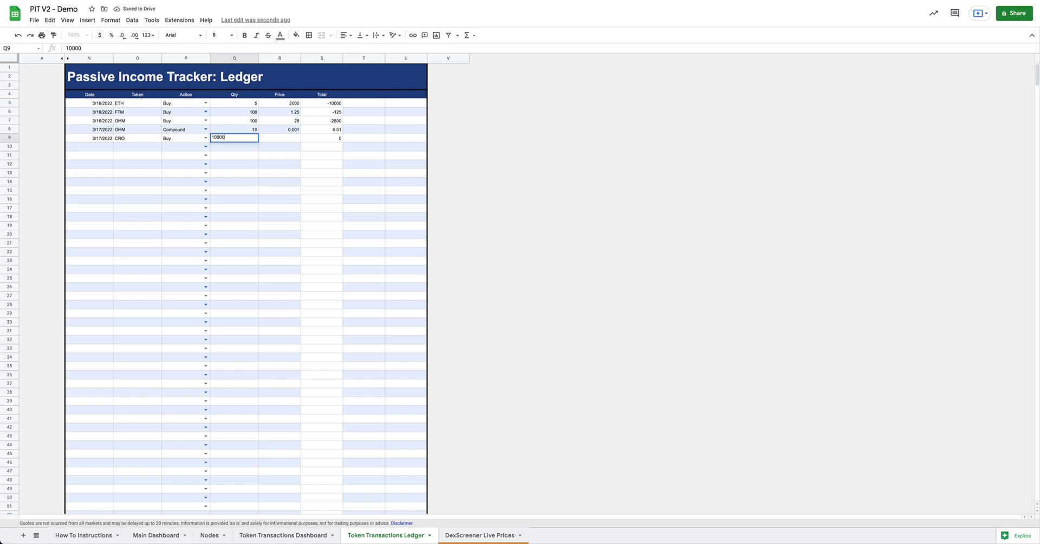
{"action": "key", "text": "Tab"}
{"action": "type", "text": "0.4"}
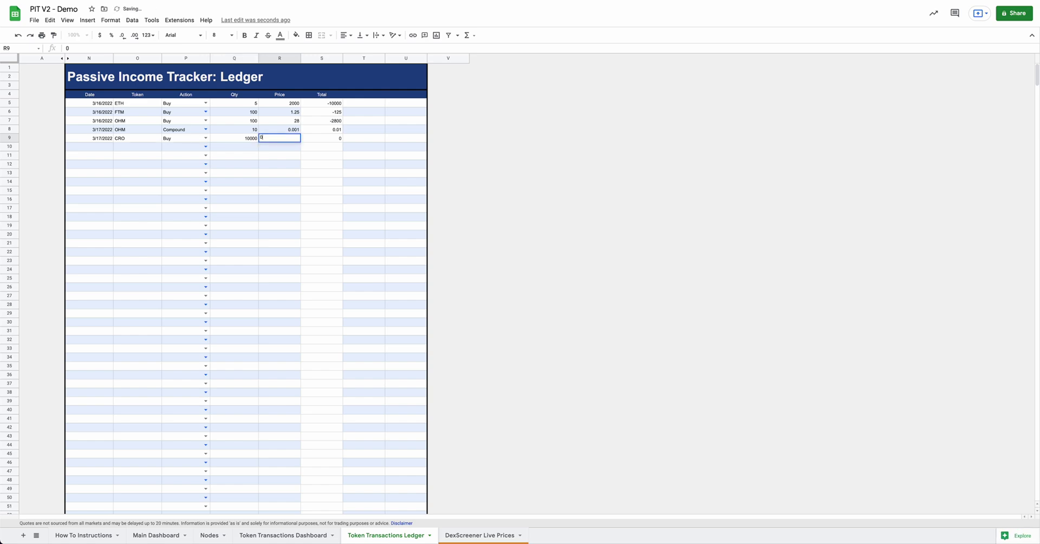
{"action": "key", "text": "Tab"}
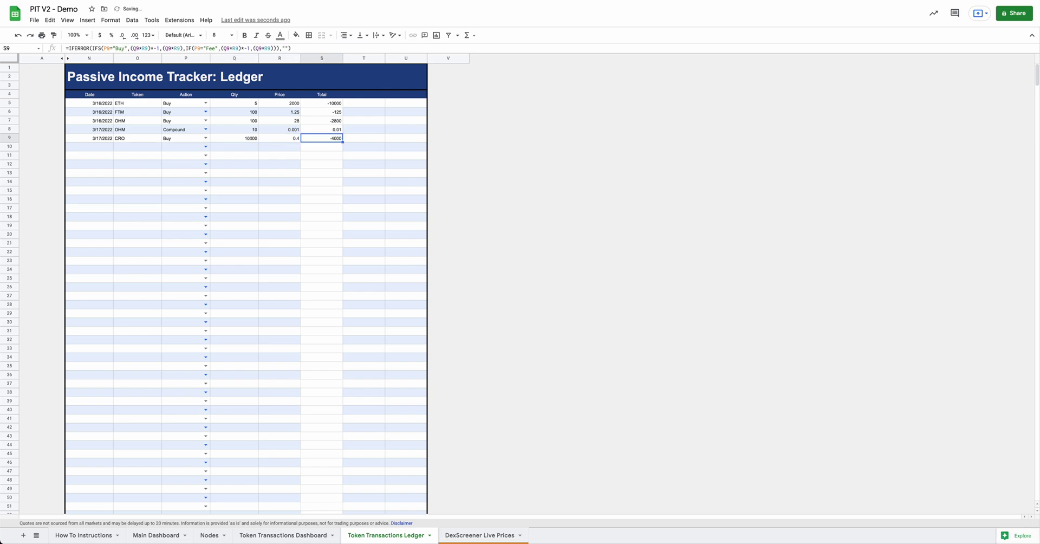
- Log a 3/17/2022 CRO Compound of 500 at 0.001 in row 10
{"action": "left_click", "coordinate": [108, 147]}
{"action": "type", "text": "3/17/2"}
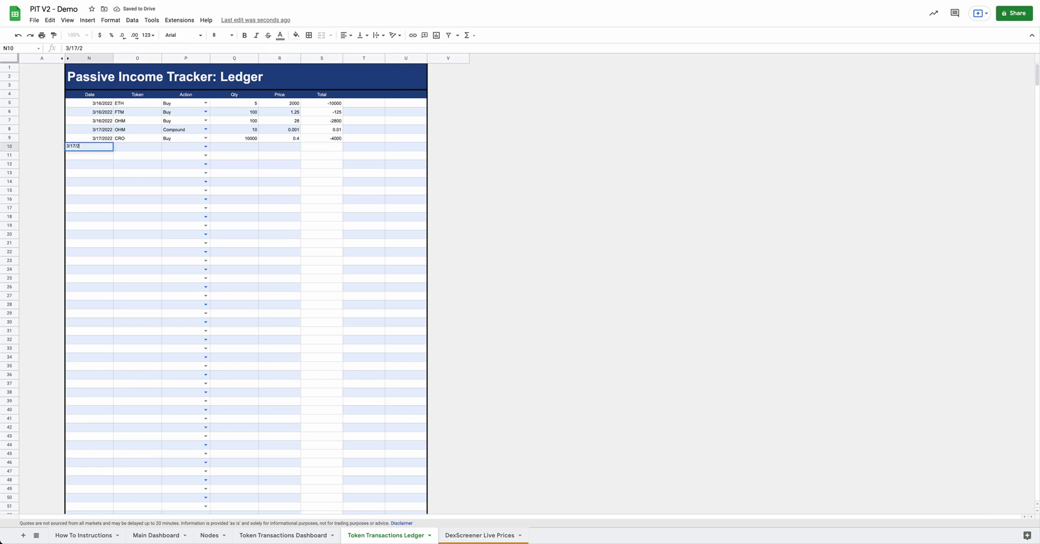
{"action": "type", "text": "022"}
{"action": "key", "text": "Tab"}
{"action": "type", "text": "CRO"}
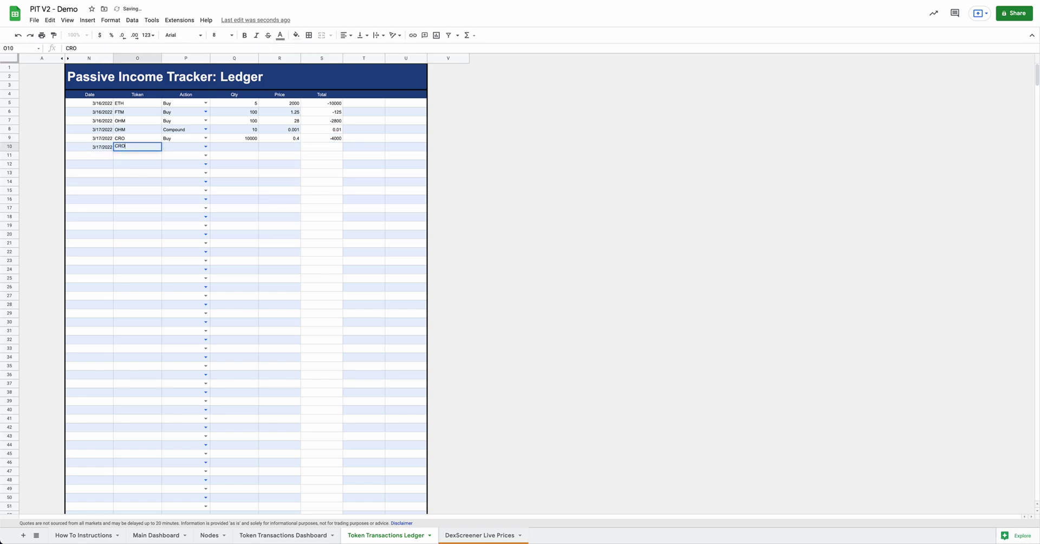
{"action": "key", "text": "Tab"}
{"action": "left_click", "coordinate": [206, 147]}
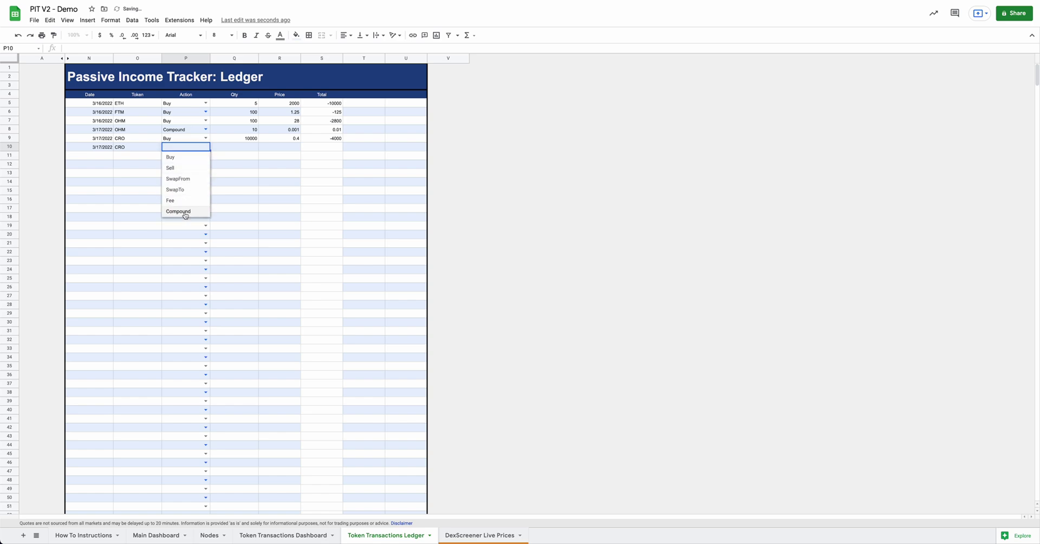
{"action": "left_click", "coordinate": [185, 213]}
{"action": "left_click", "coordinate": [233, 148]}
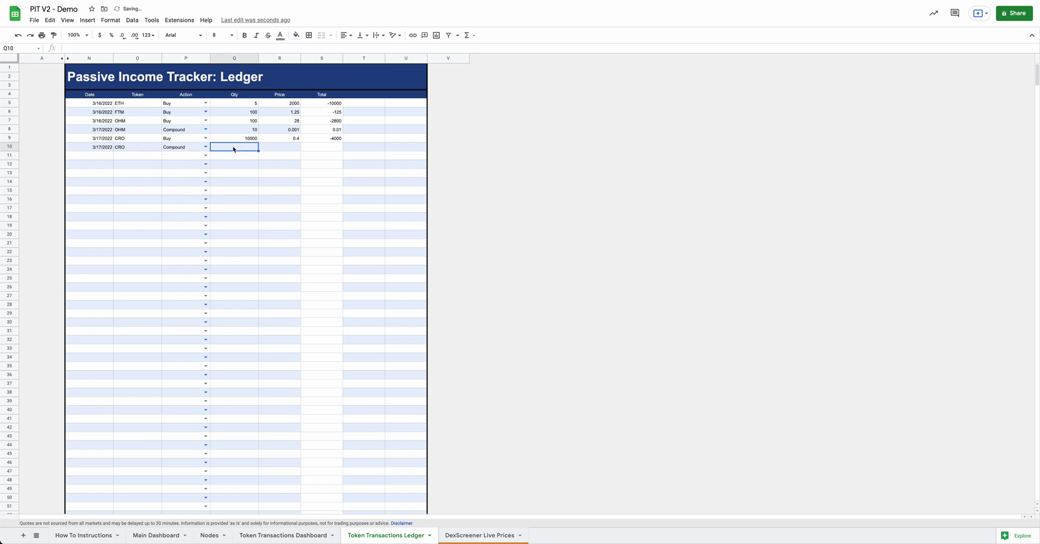
{"action": "type", "text": "500"}
{"action": "key", "text": "Tab"}
{"action": "type", "text": "0.001"}
{"action": "key", "text": "Tab"}
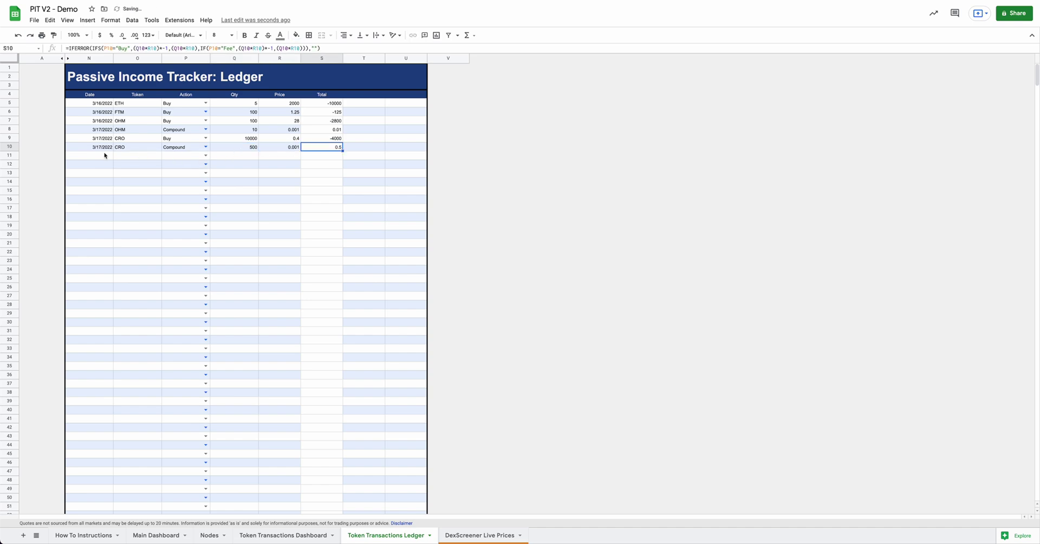
- Log a 3/17/2022 FTM Buy of 50 at 1.1 in row 11
{"action": "left_click", "coordinate": [91, 157]}
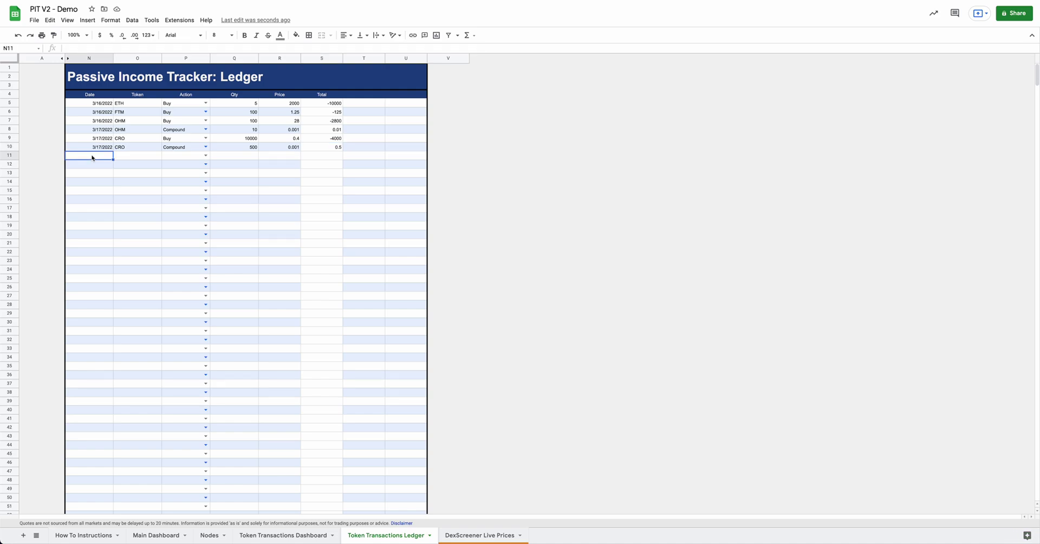
{"action": "type", "text": "3/17/2022"}
{"action": "key", "text": "Tab"}
{"action": "type", "text": "FTM"}
{"action": "key", "text": "Tab"}
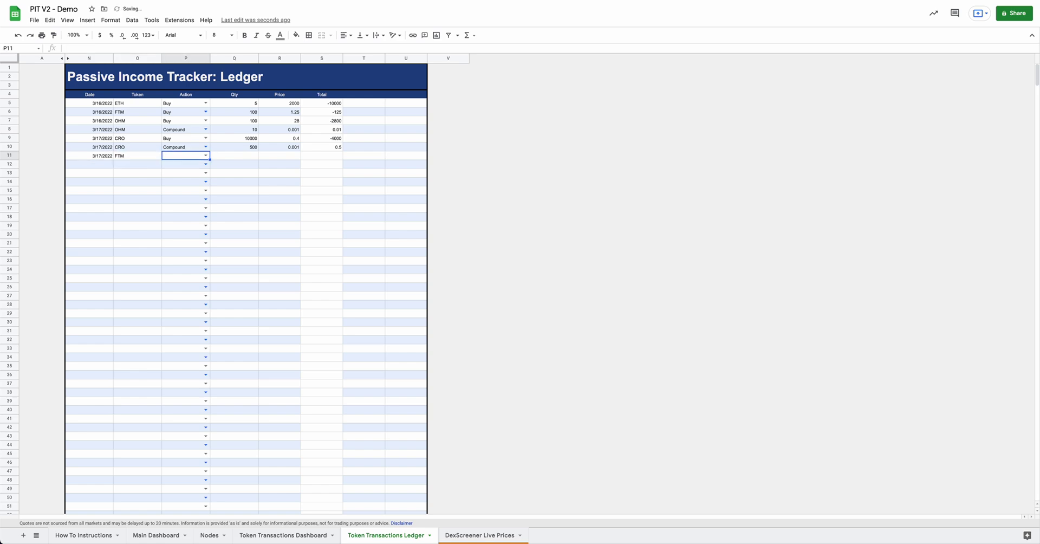
{"action": "left_click", "coordinate": [202, 155]}
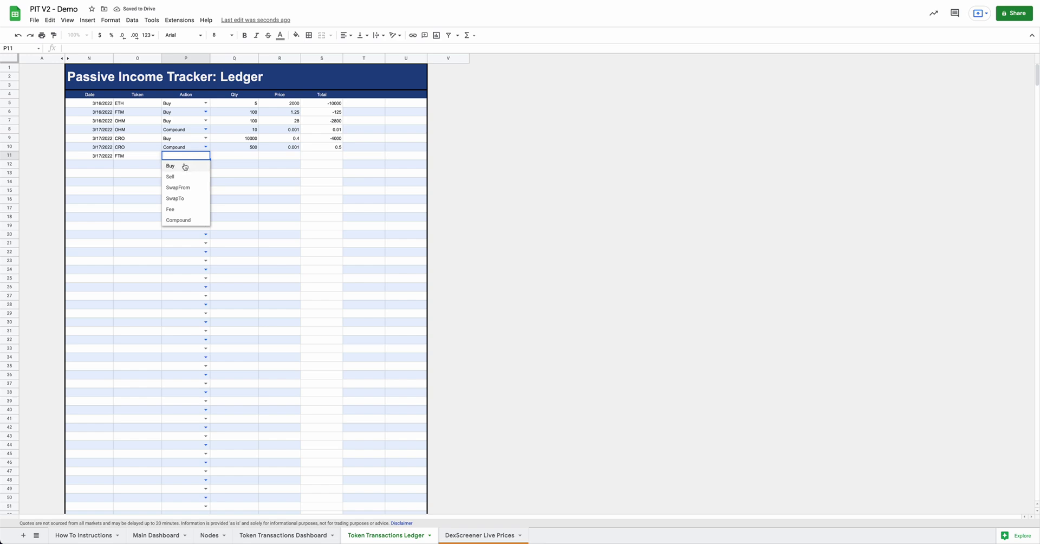
{"action": "left_click", "coordinate": [185, 166]}
{"action": "left_click", "coordinate": [241, 159]}
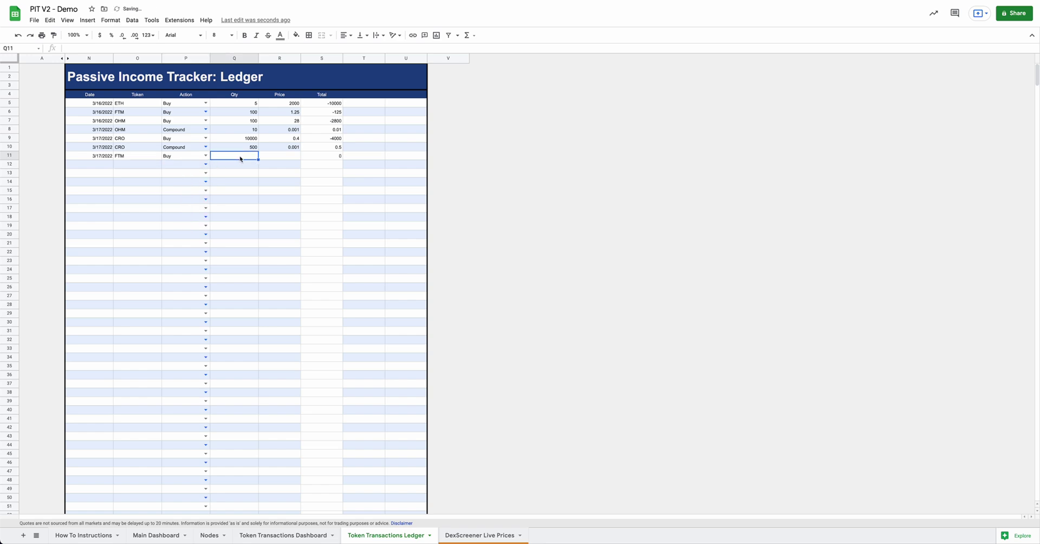
{"action": "type", "text": "50"}
{"action": "key", "text": "Tab"}
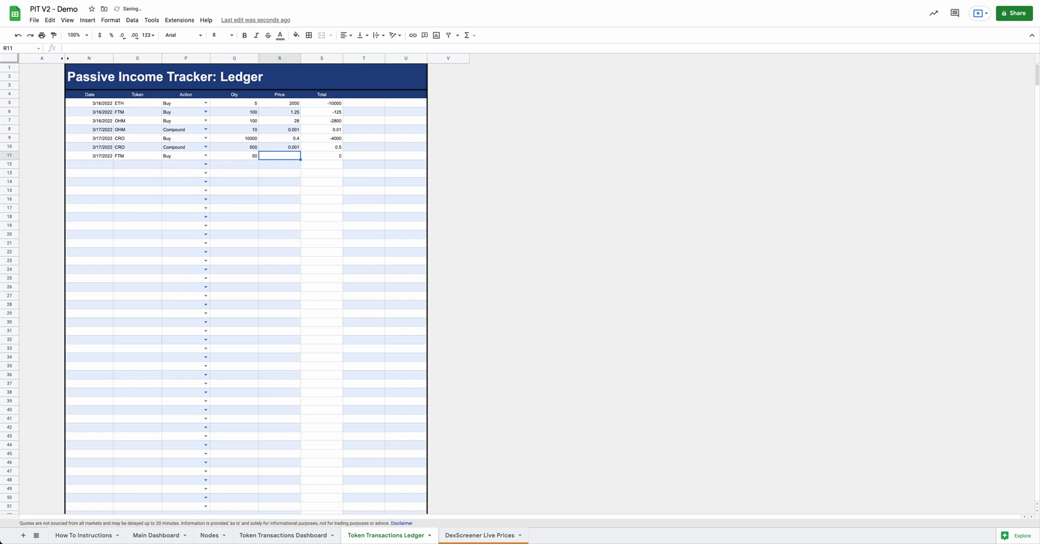
{"action": "type", "text": "1.1"}
{"action": "key", "text": "Tab"}
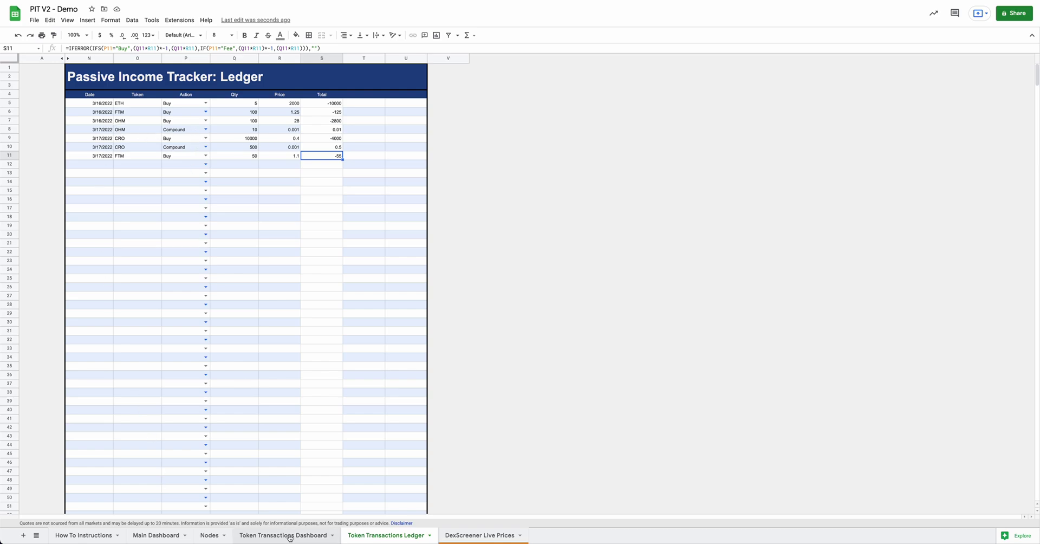
- On the Token Transactions Dashboard, enter ETH, FTM, OHM and CRO down the Project column from O5
{"action": "left_click", "coordinate": [289, 537]}
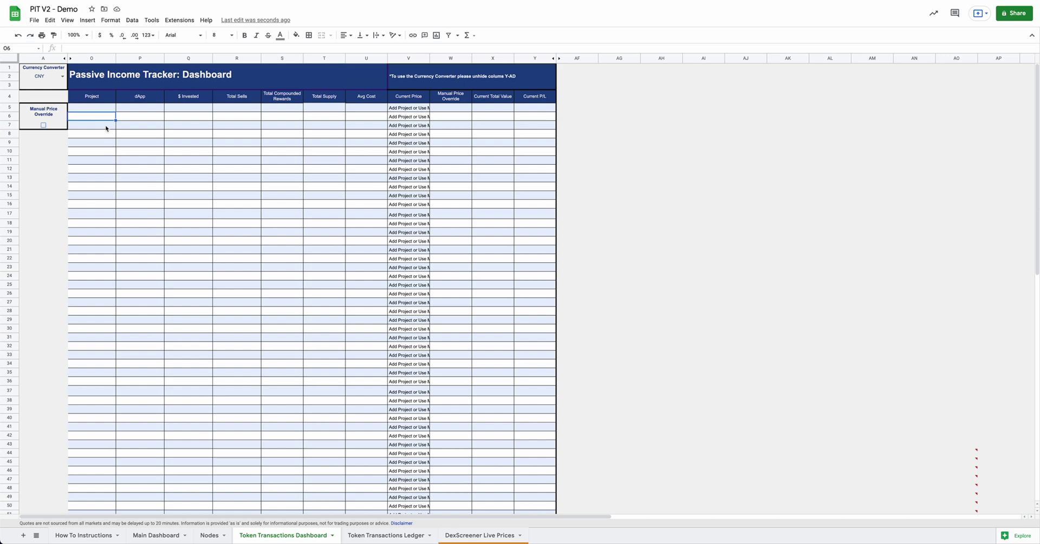
{"action": "left_click", "coordinate": [91, 111]}
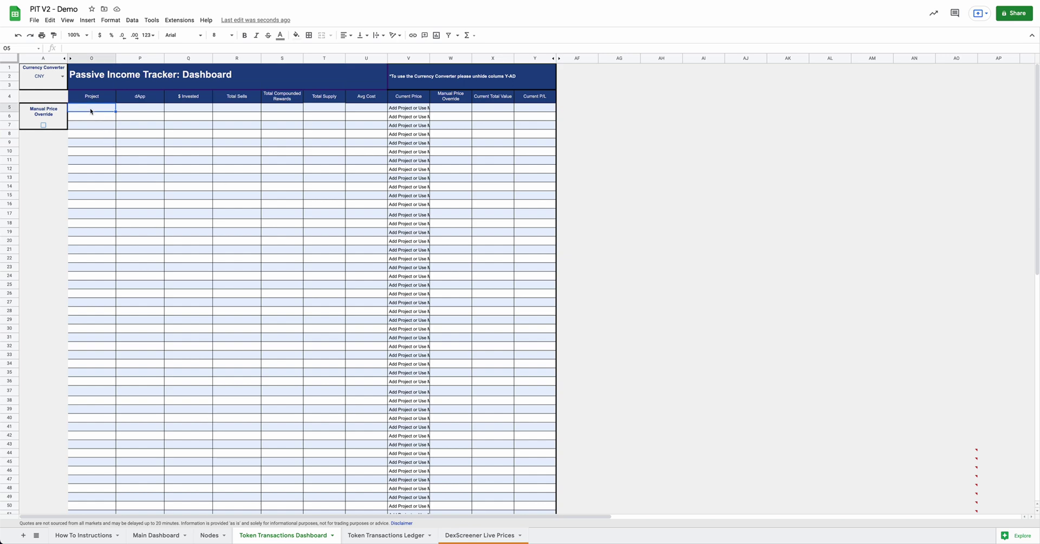
{"action": "type", "text": "ETH"}
{"action": "key", "text": "Return"}
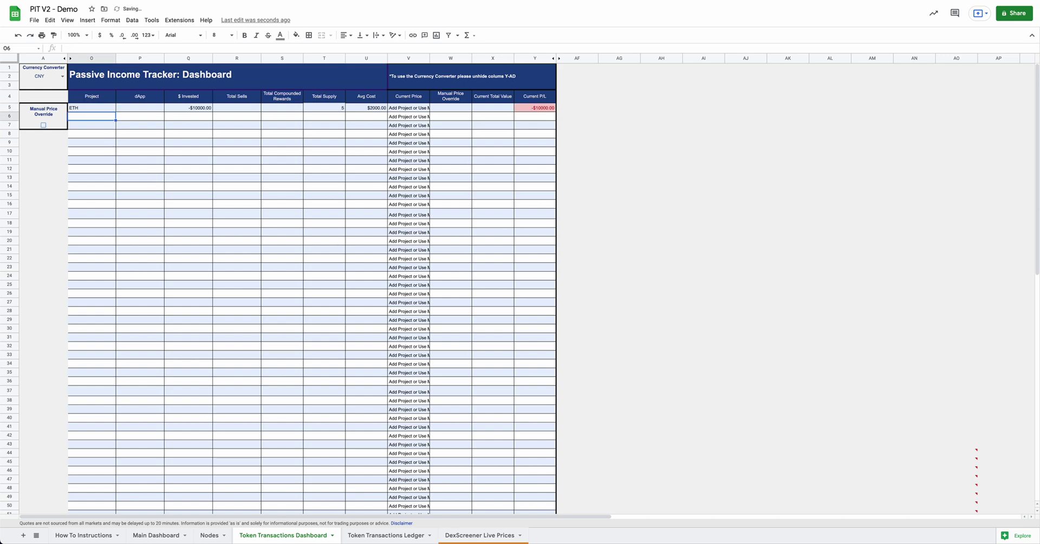
{"action": "type", "text": "FTM"}
{"action": "key", "text": "Return"}
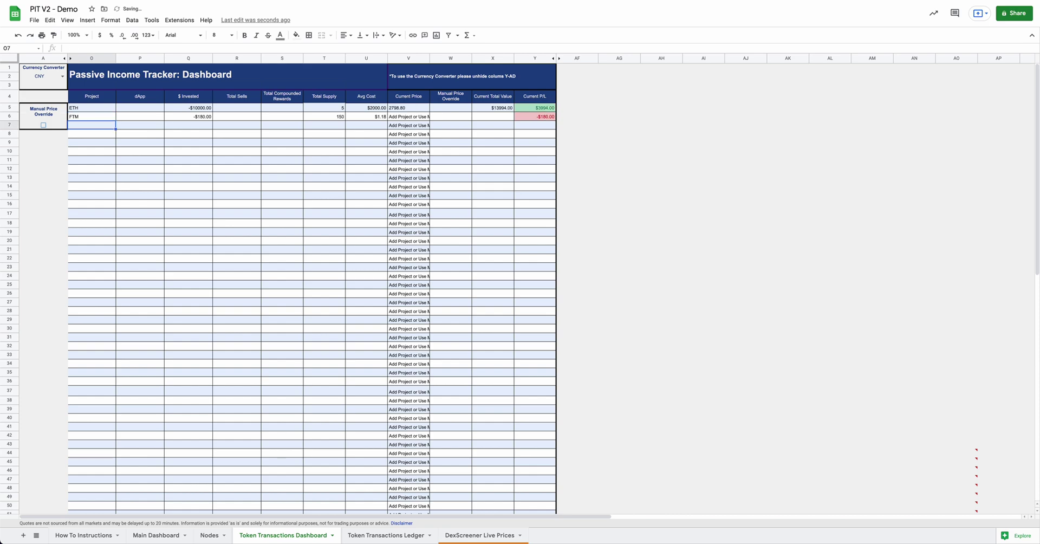
{"action": "type", "text": "OHM"}
{"action": "key", "text": "Return"}
{"action": "type", "text": "CRO"}
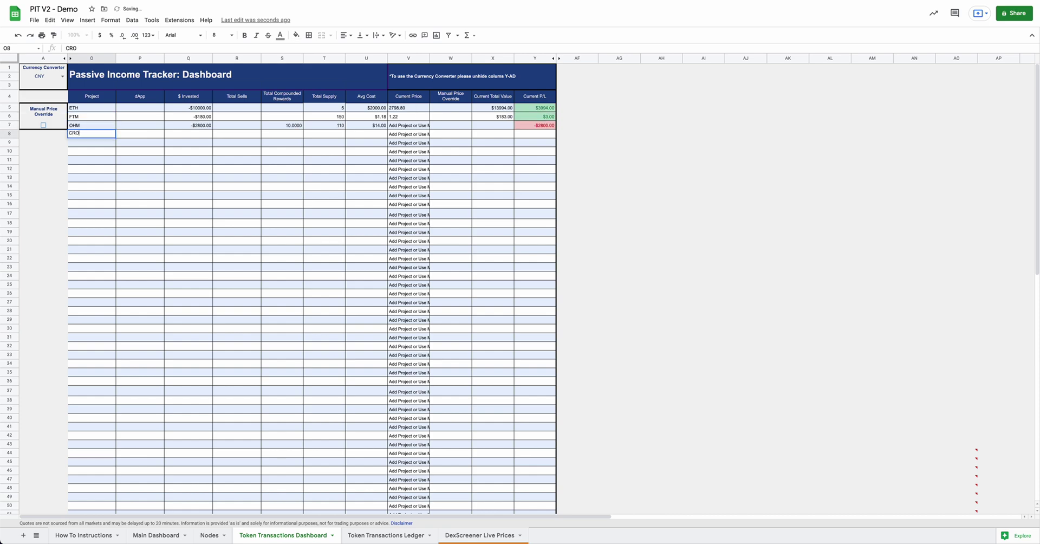
{"action": "key", "text": "Return"}
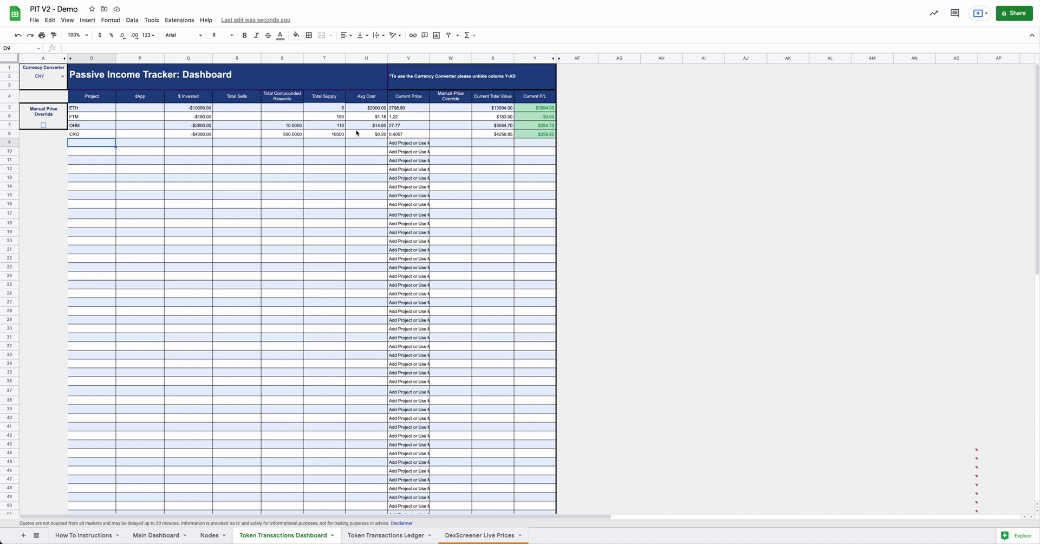
{"action": "left_click", "coordinate": [387, 535]}
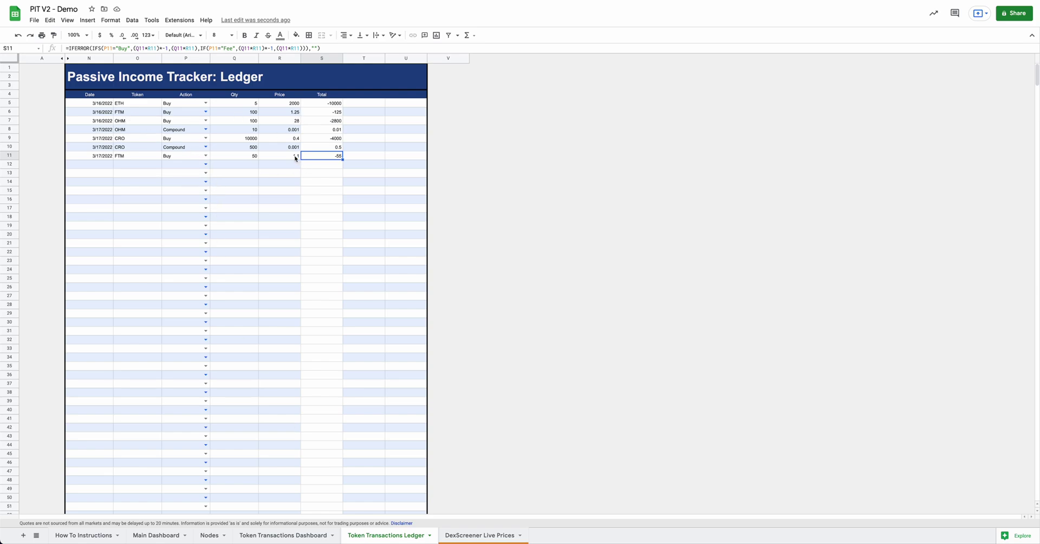
{"action": "left_click", "coordinate": [284, 535]}
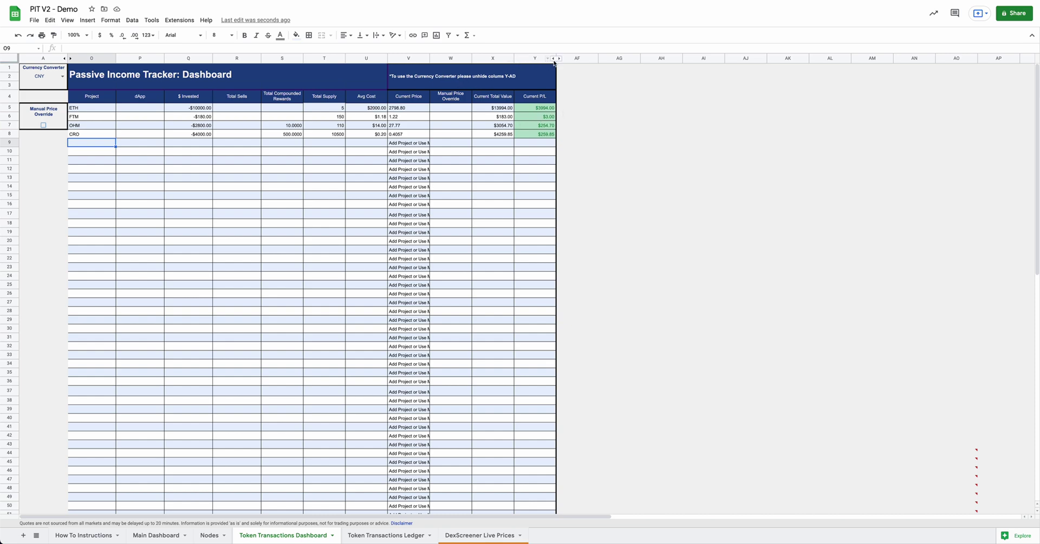
- Unhide Currency Conversion columns Z–AE, hide them again, then go to the Main Dashboard
{"action": "left_click", "coordinate": [559, 59]}
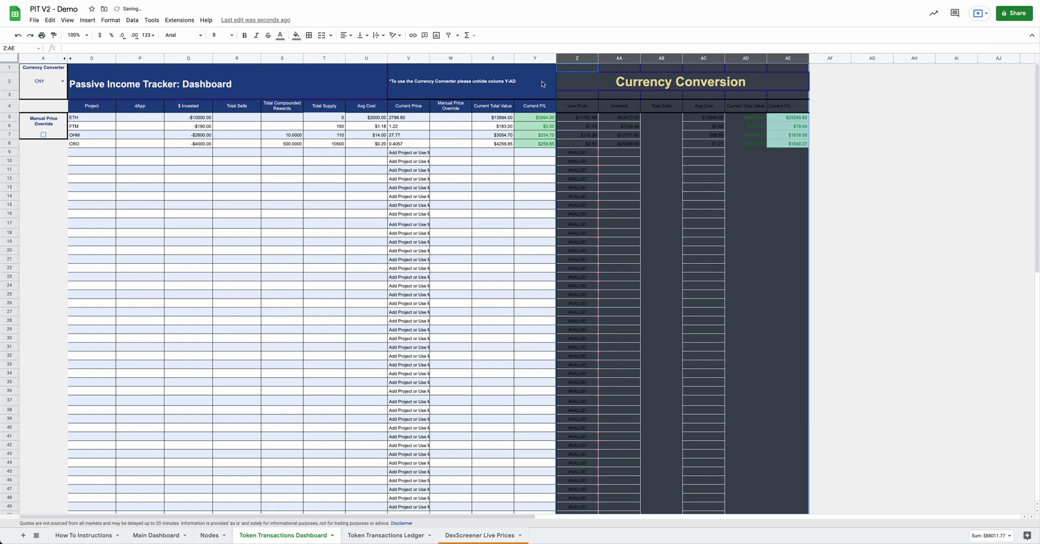
{"action": "left_click", "coordinate": [592, 59]}
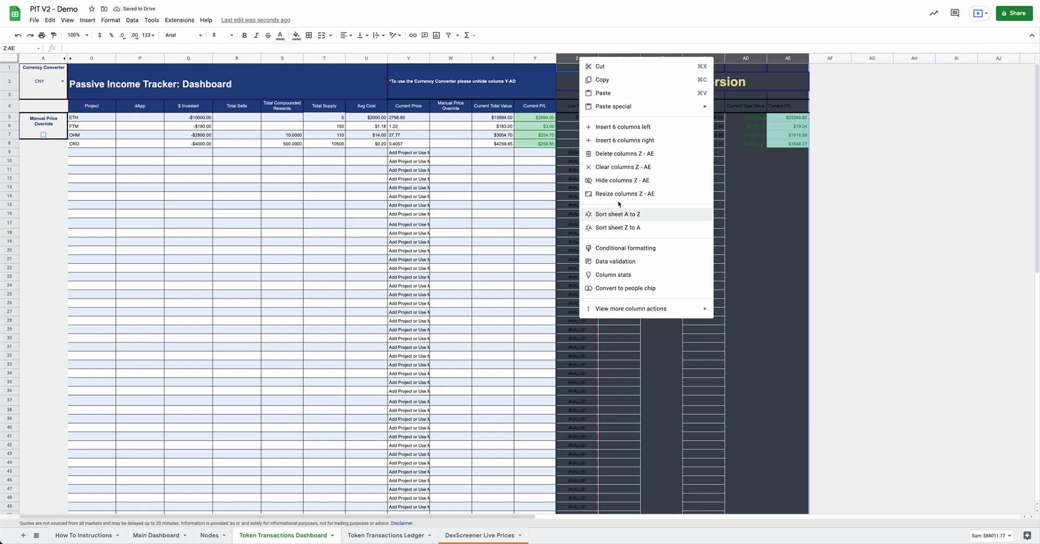
{"action": "left_click", "coordinate": [620, 181]}
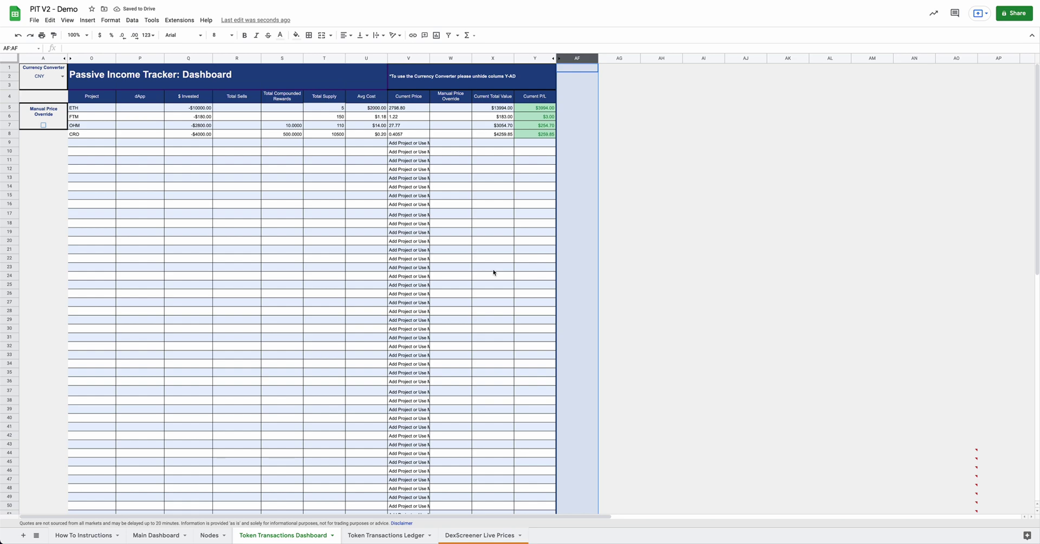
{"action": "left_click", "coordinate": [732, 304]}
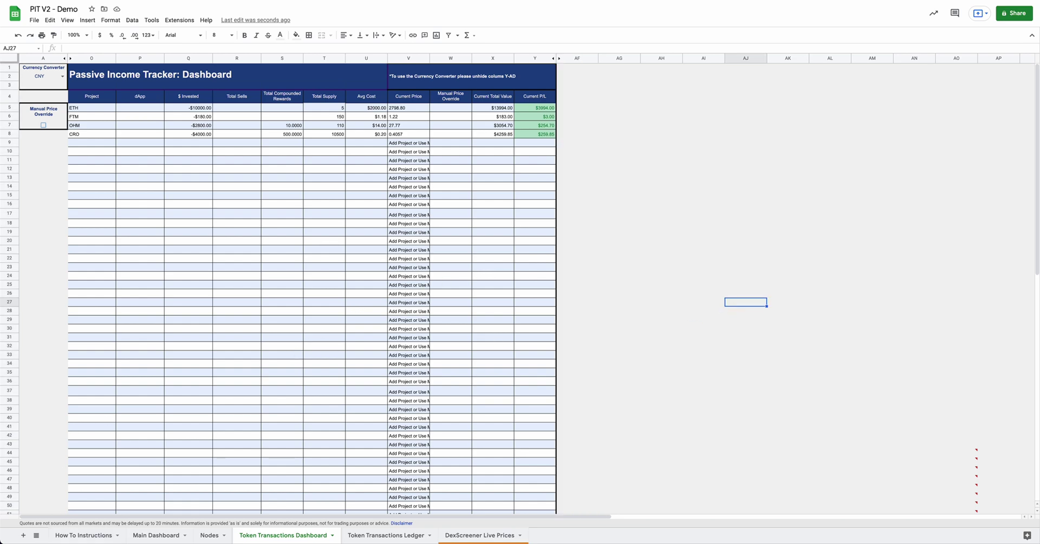
{"action": "left_click", "coordinate": [157, 535]}
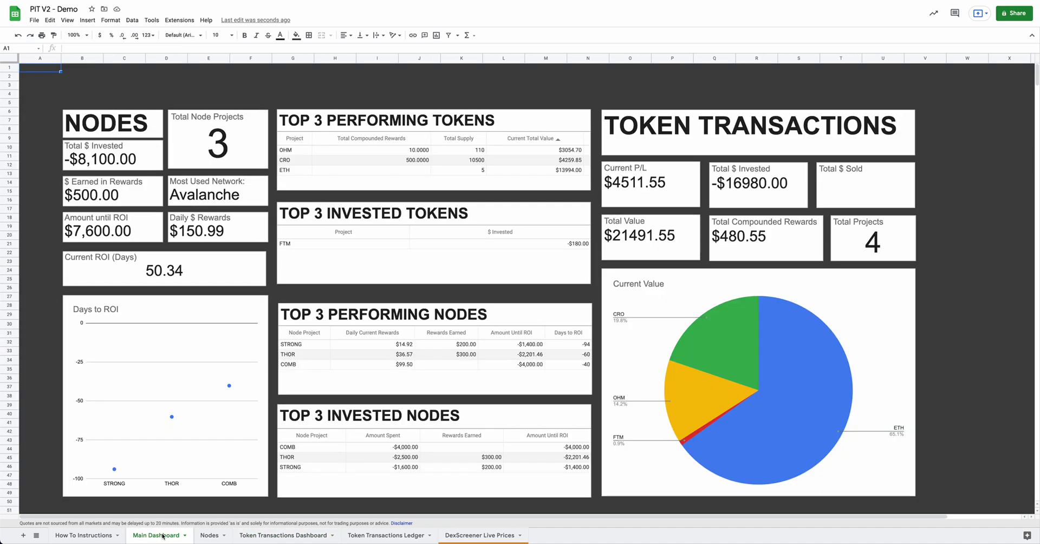